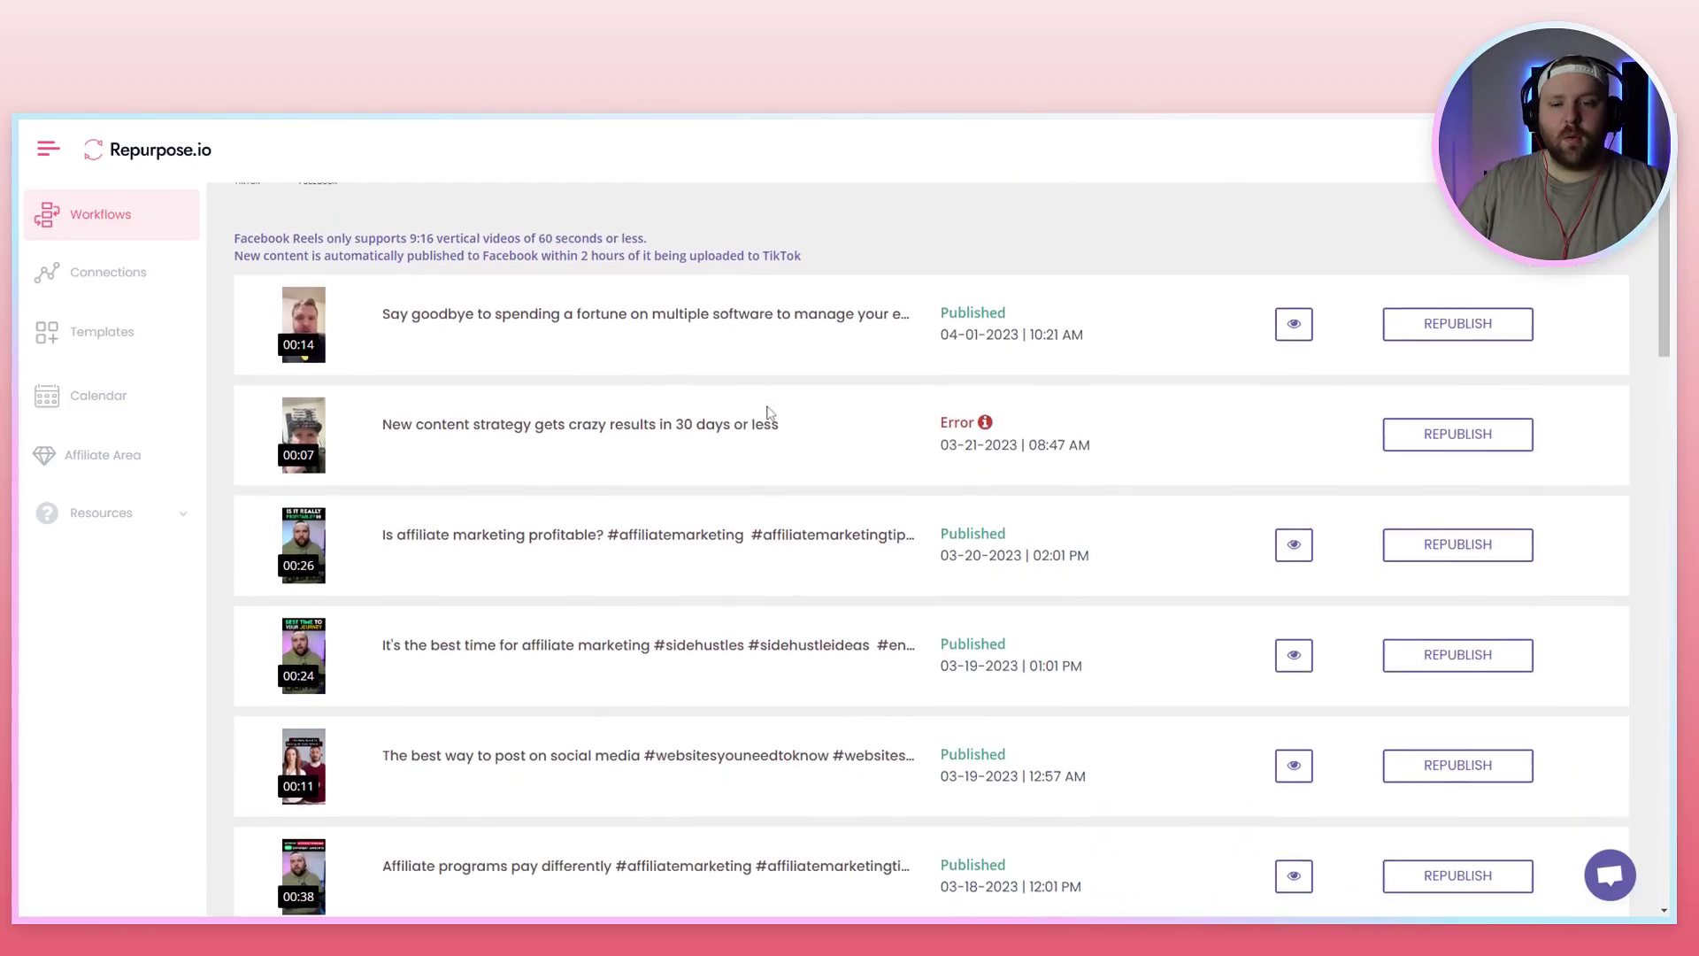
scroll(768, 412, "down", 1)
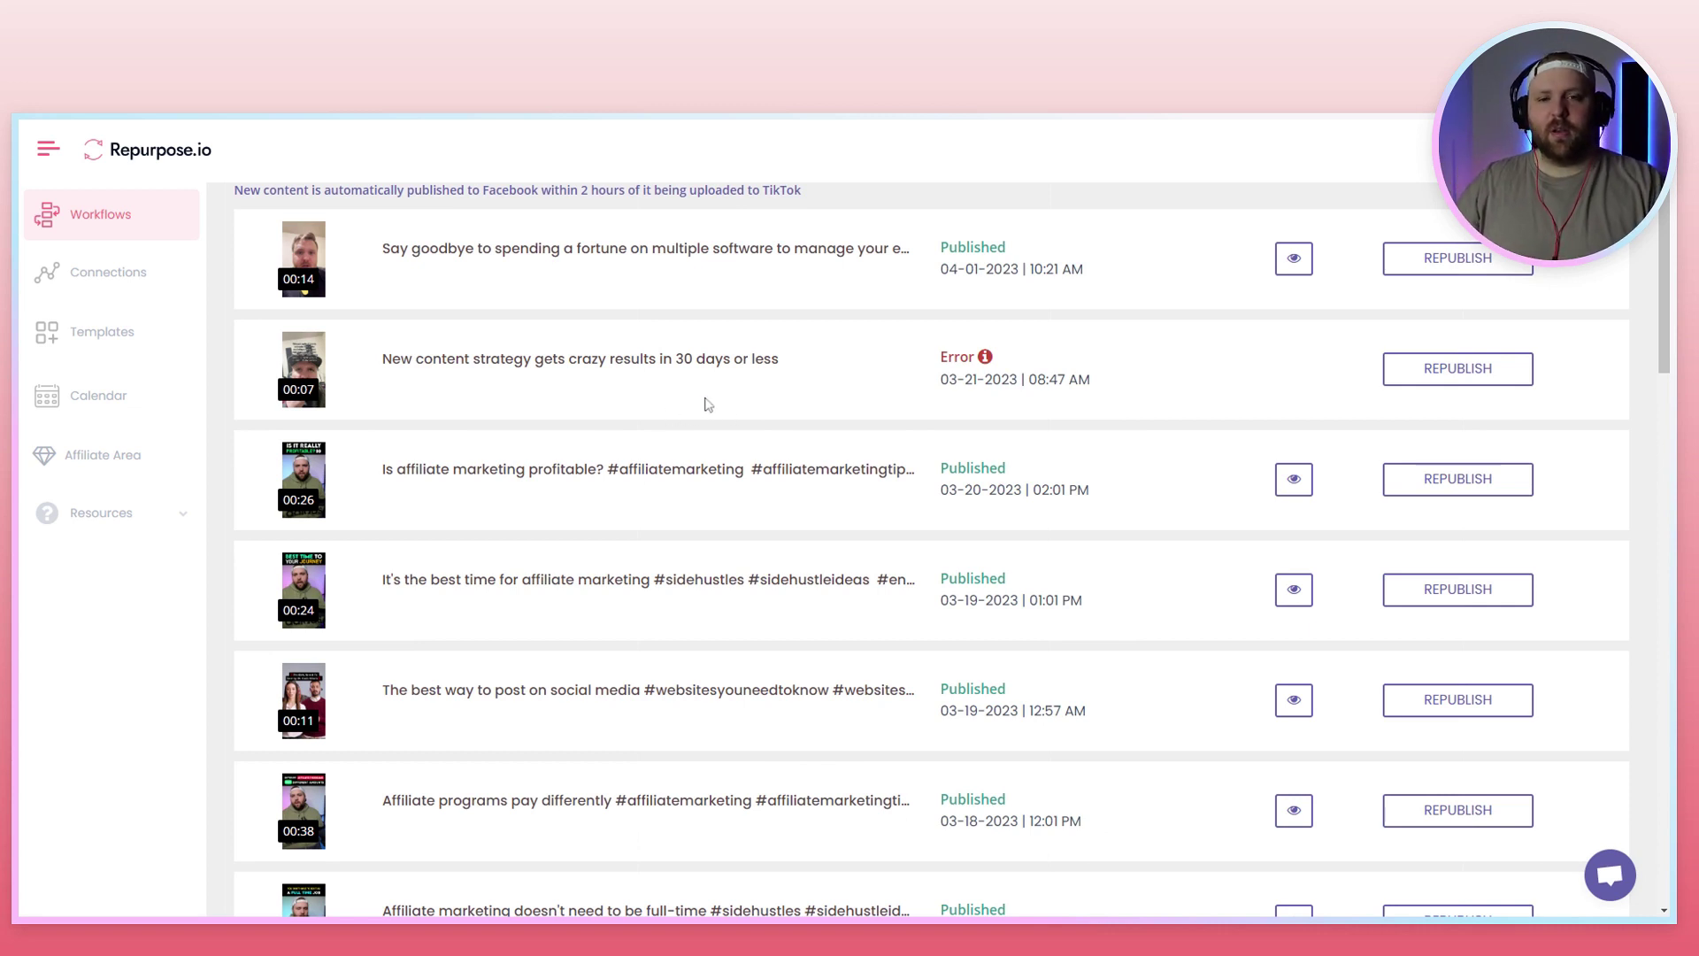
Scroll through the TT To FB Page post list to find the errored video
scroll(708, 404, "down", 6)
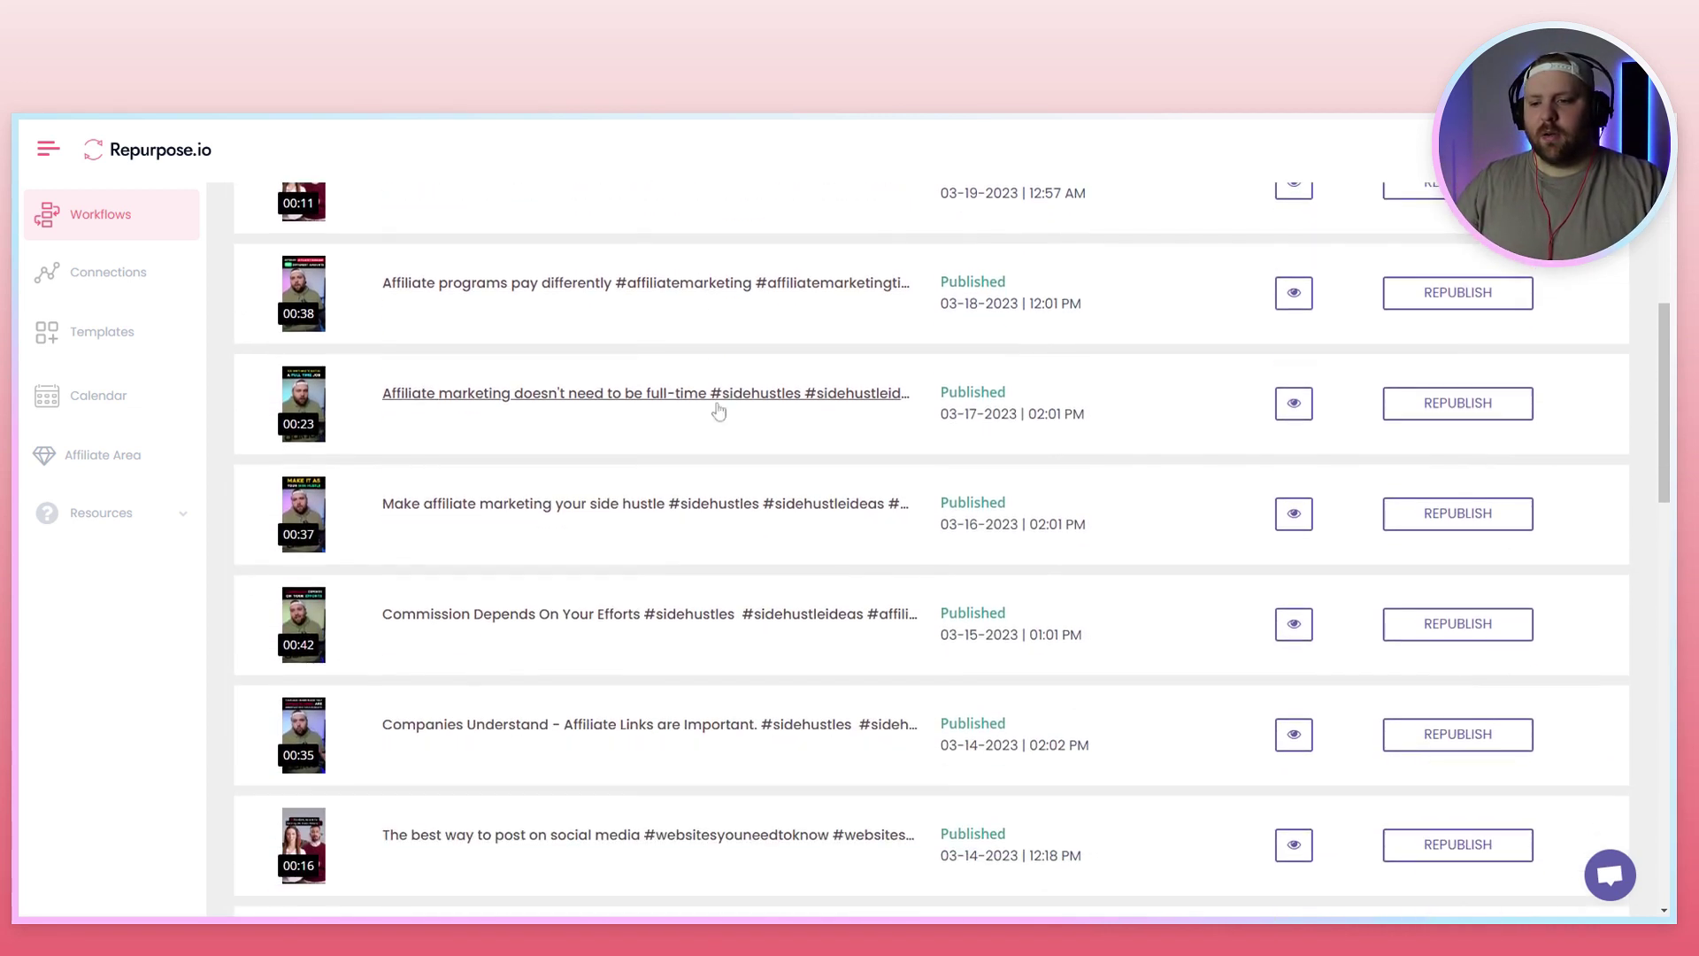
scroll(719, 412, "down", 8)
scroll(747, 449, "up", 5)
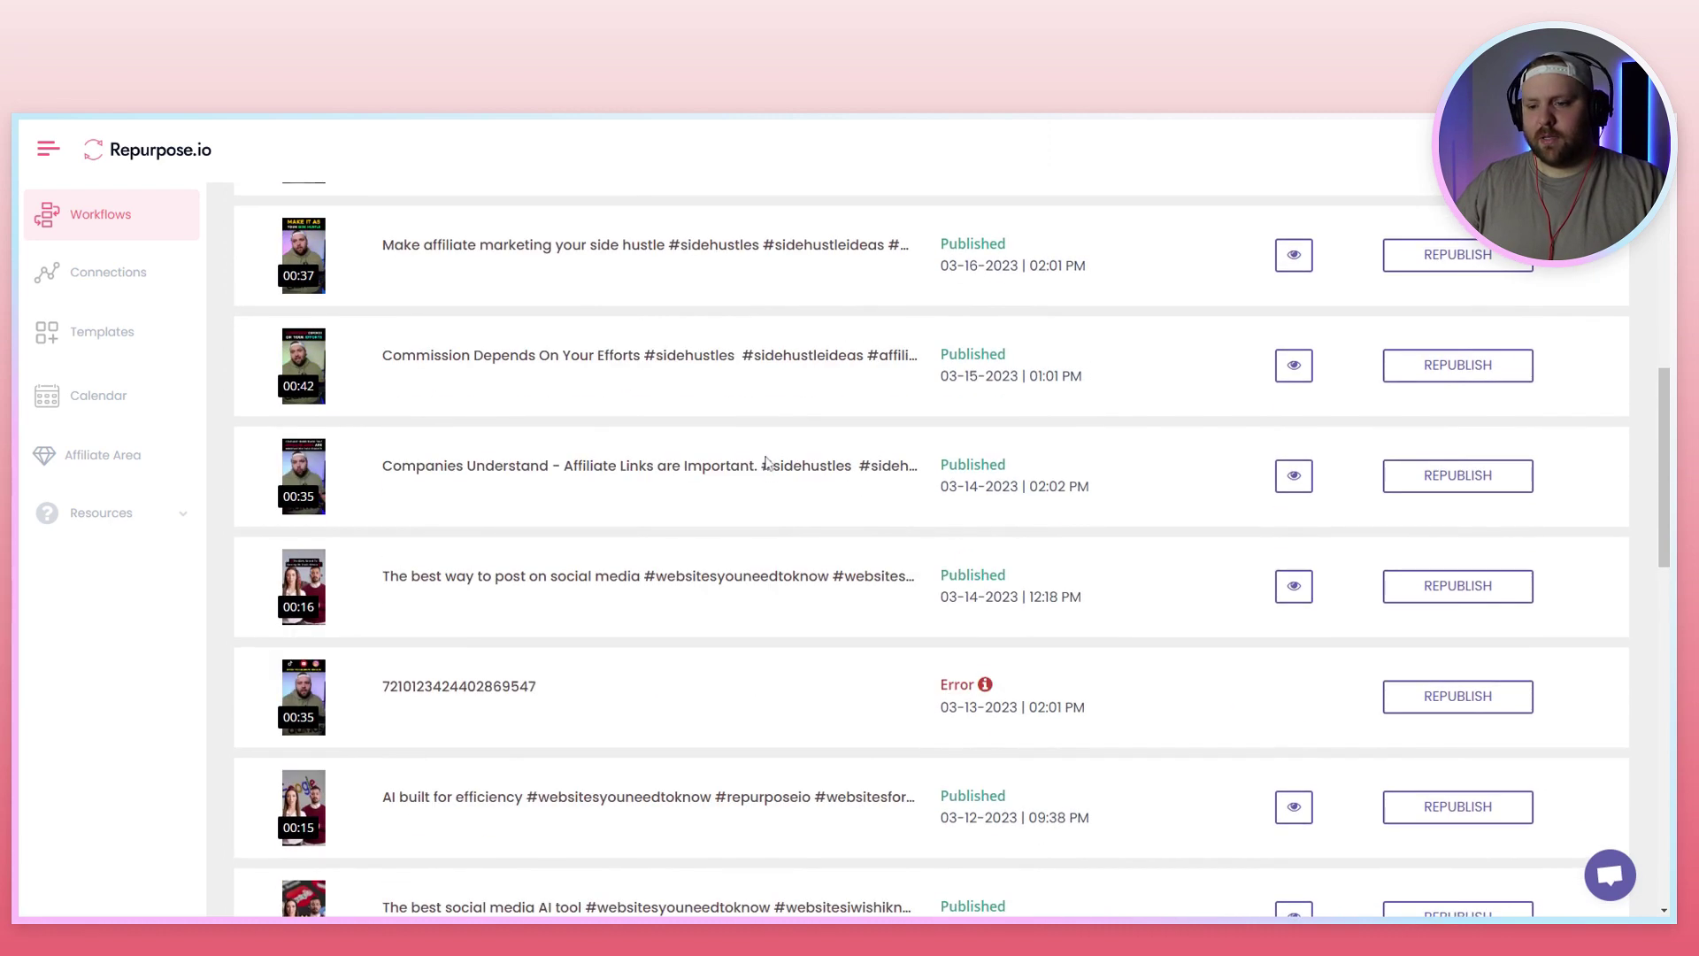
scroll(768, 462, "down", 9)
scroll(768, 462, "up", 6)
mouse_move(985, 427)
scroll(989, 543, "up", 15)
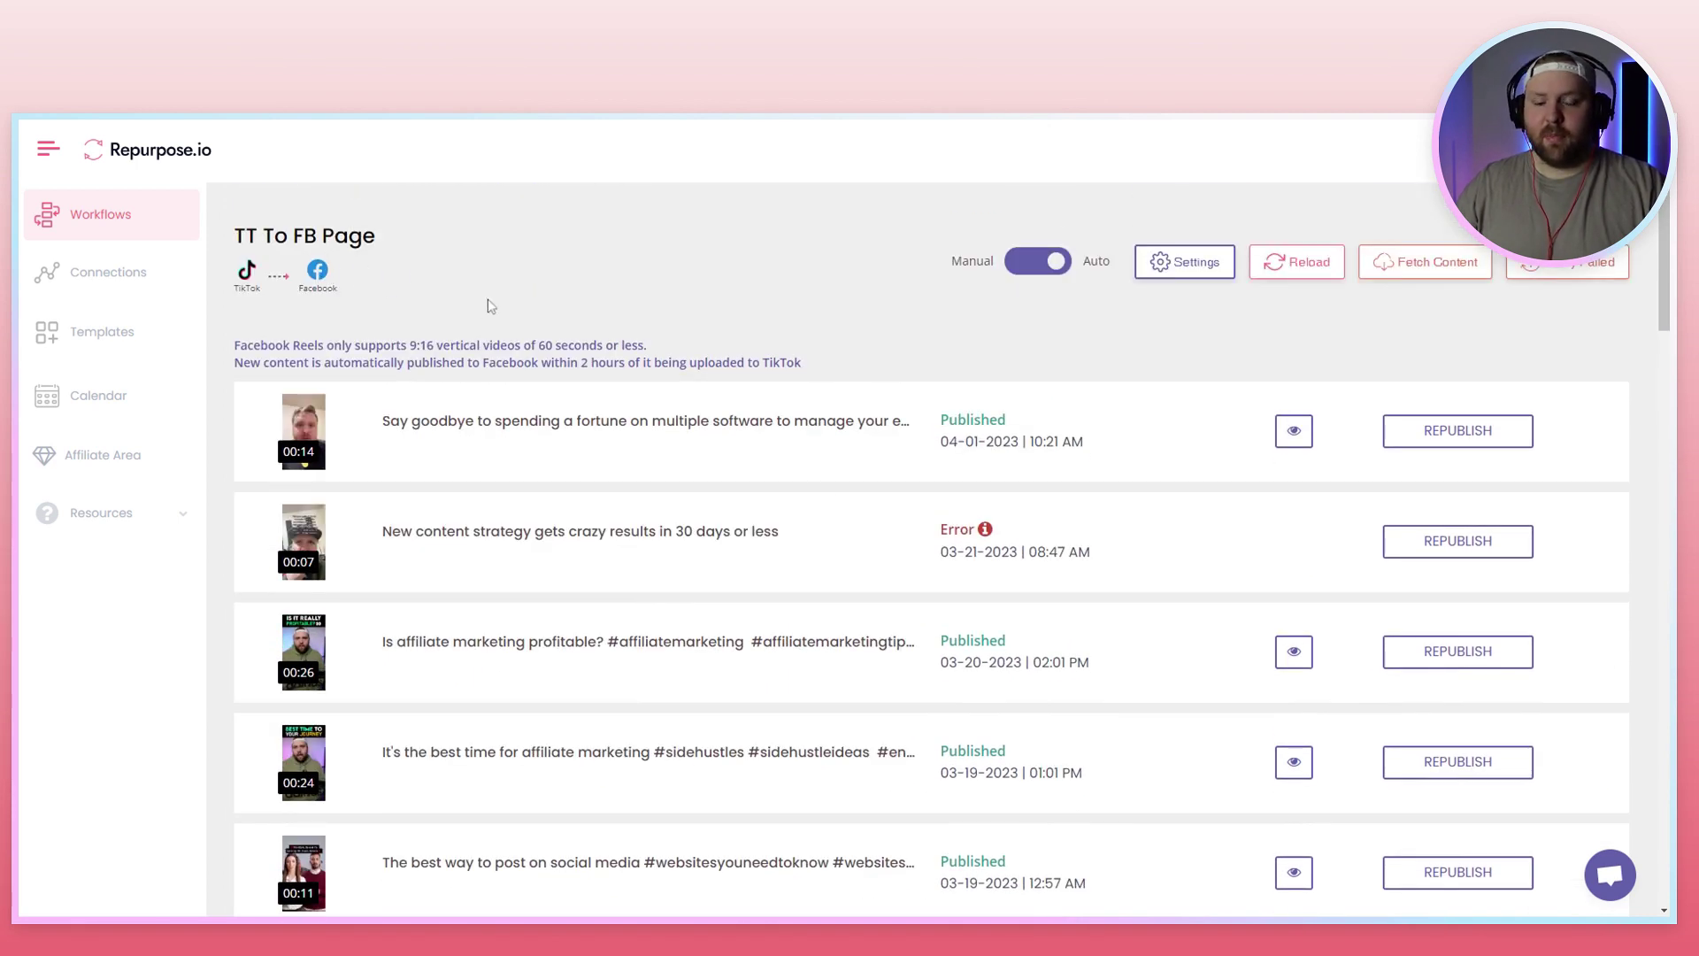
scroll(456, 274, "down", 1)
scroll(455, 278, "up", 1)
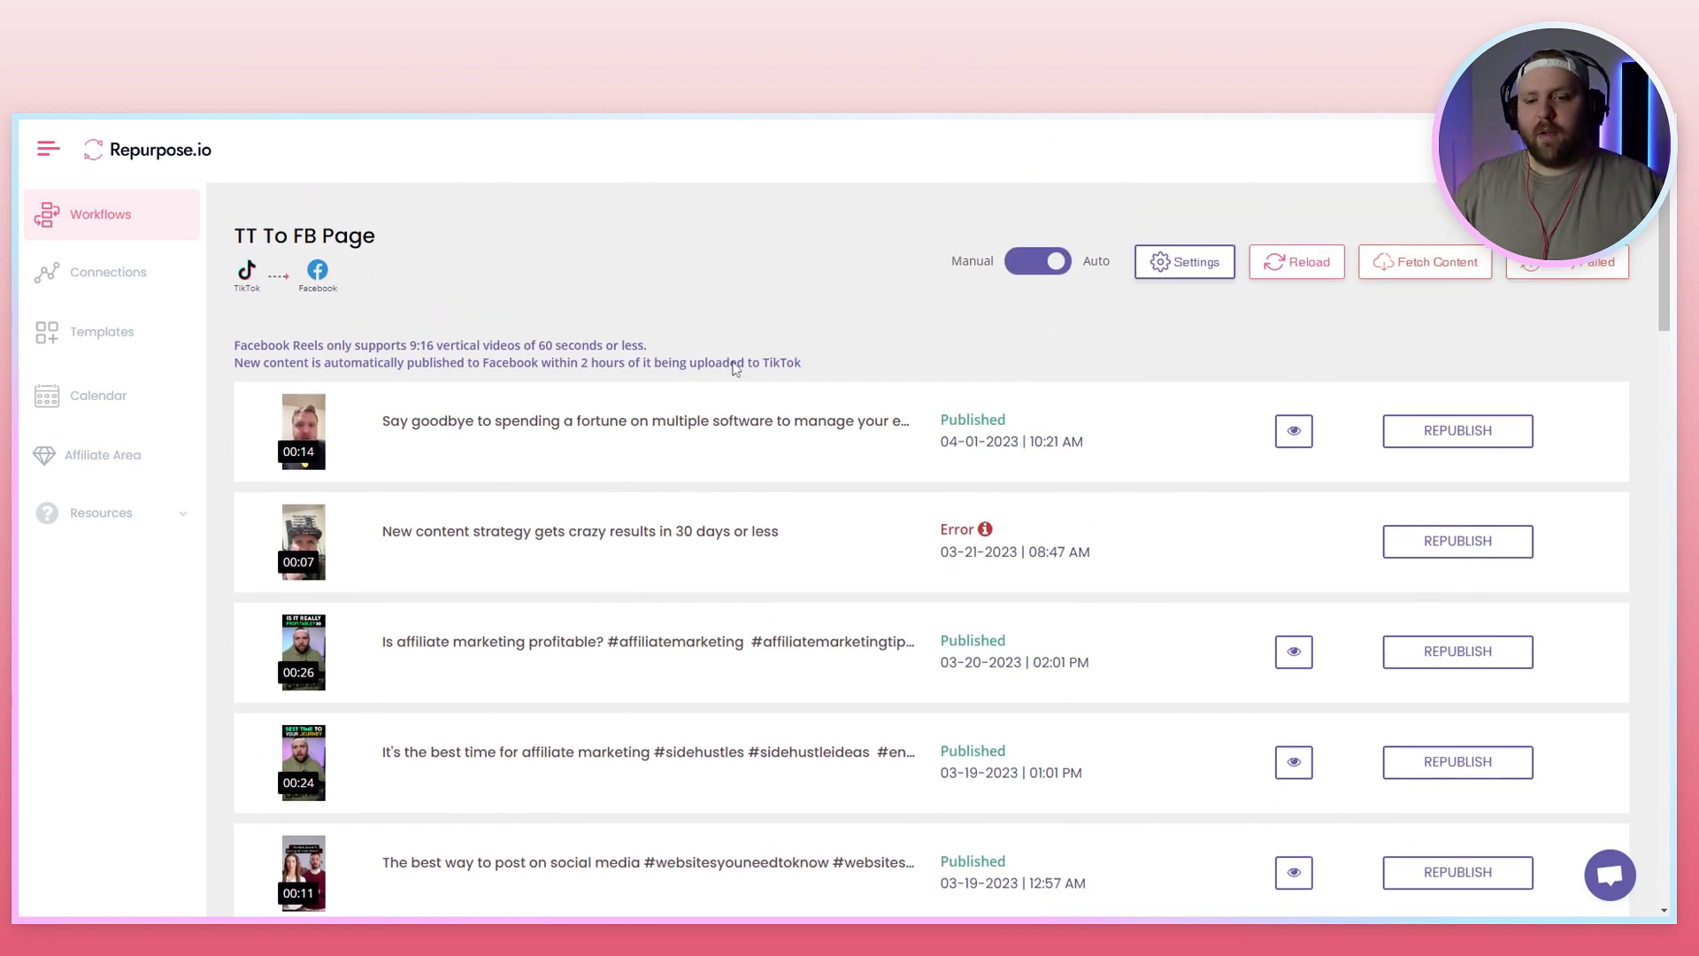
scroll(663, 416, "down", 10)
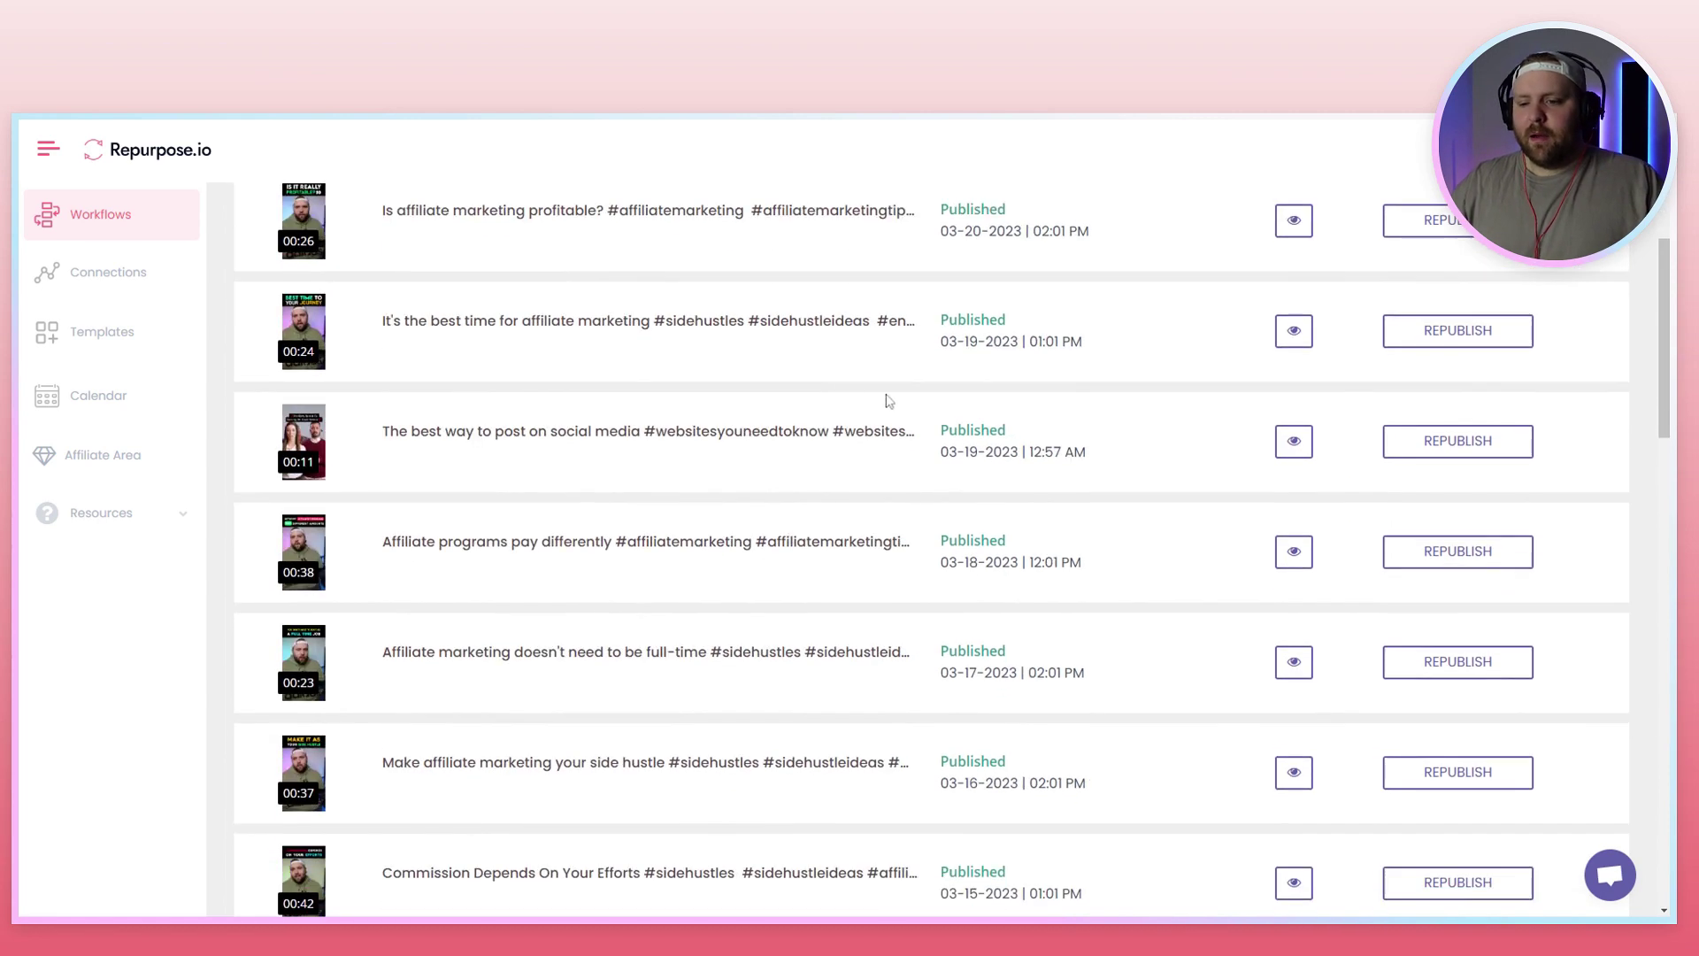
scroll(1044, 383, "down", 1)
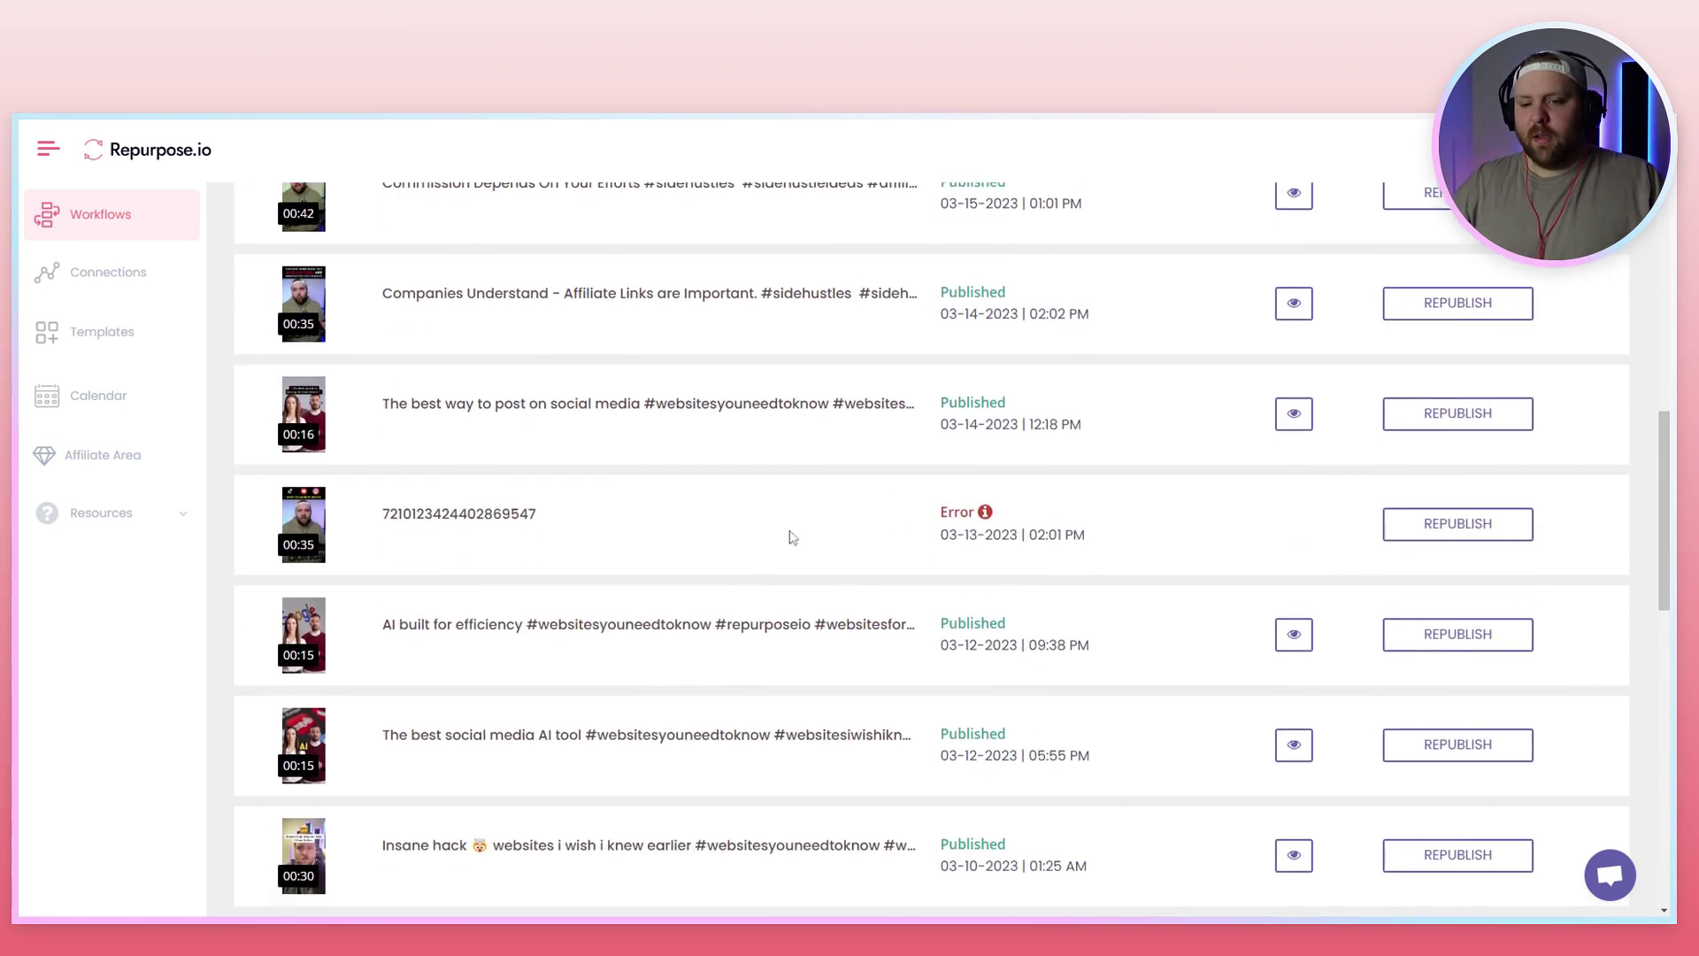
scroll(885, 495, "down", 4)
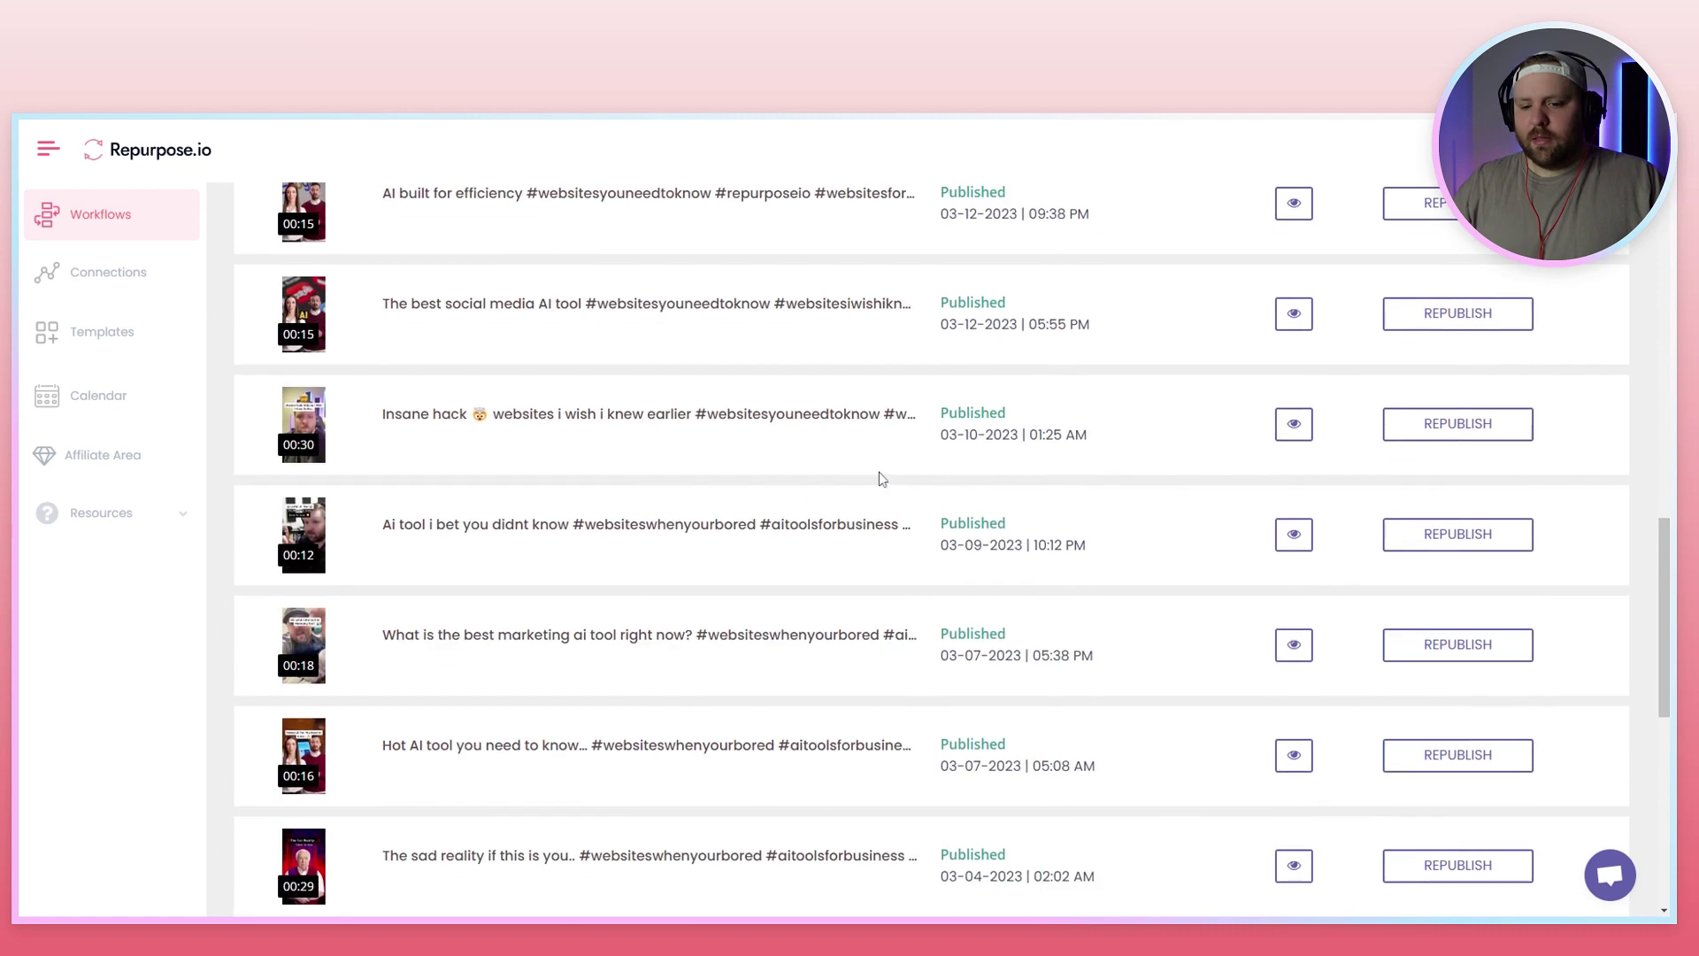
scroll(894, 468, "up", 6)
scroll(900, 463, "up", 8)
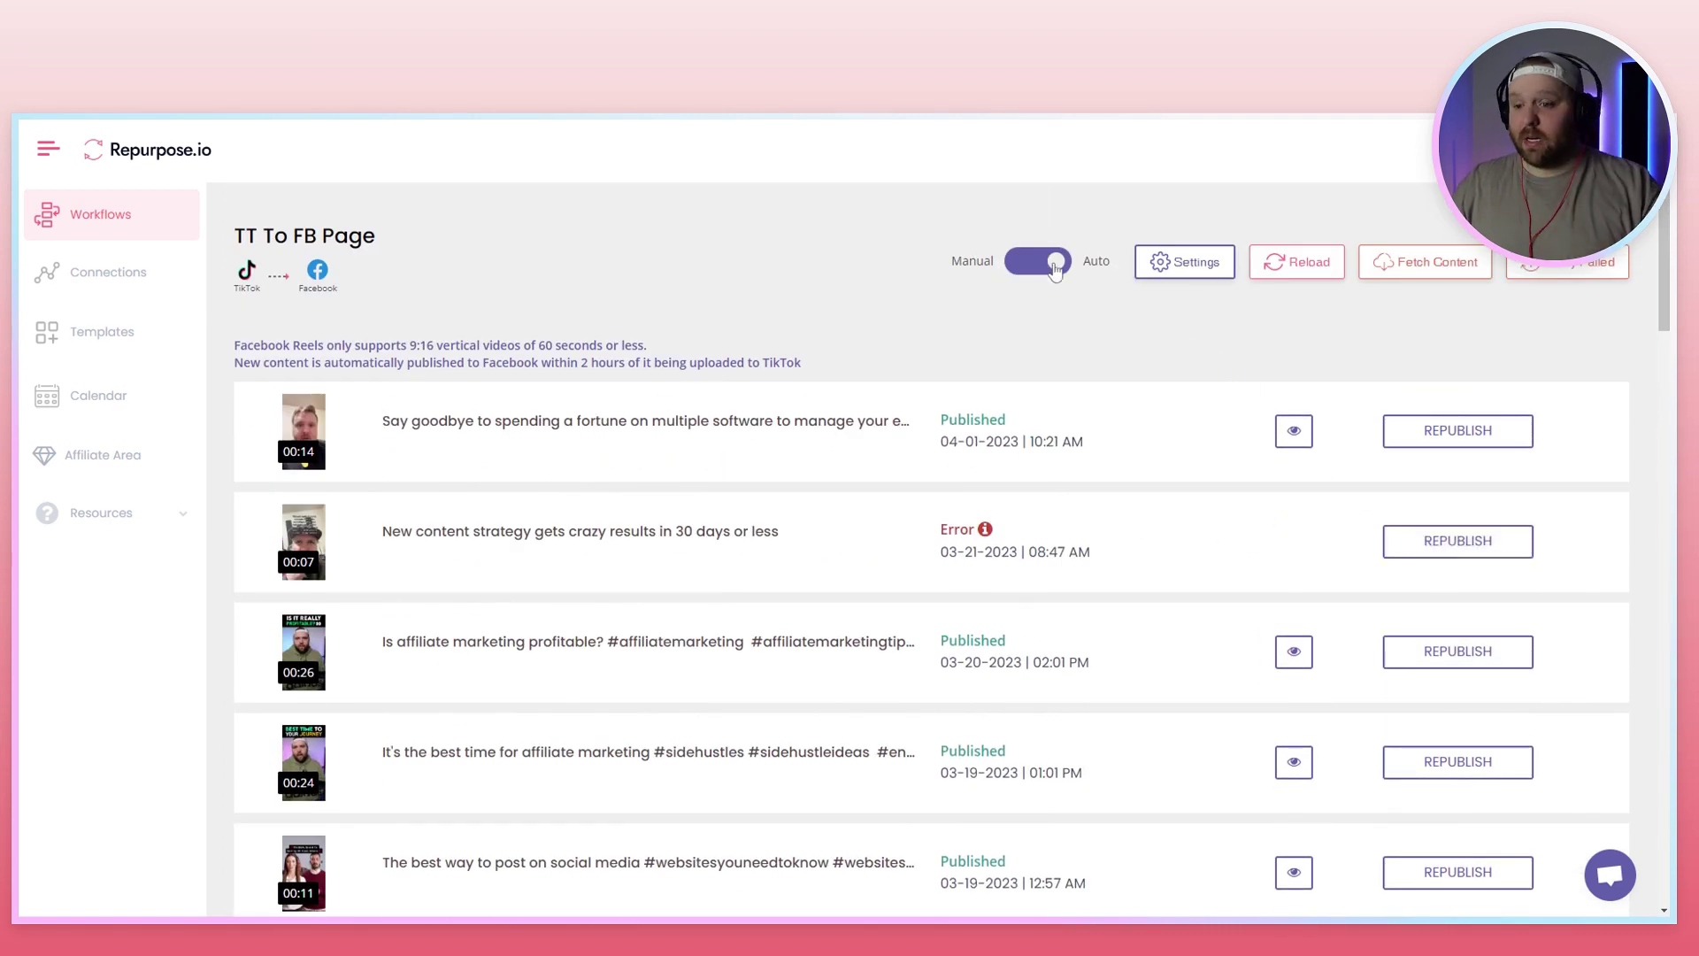
Republish the errored video and select all of its existing Reels caption text
left_click(1425, 547)
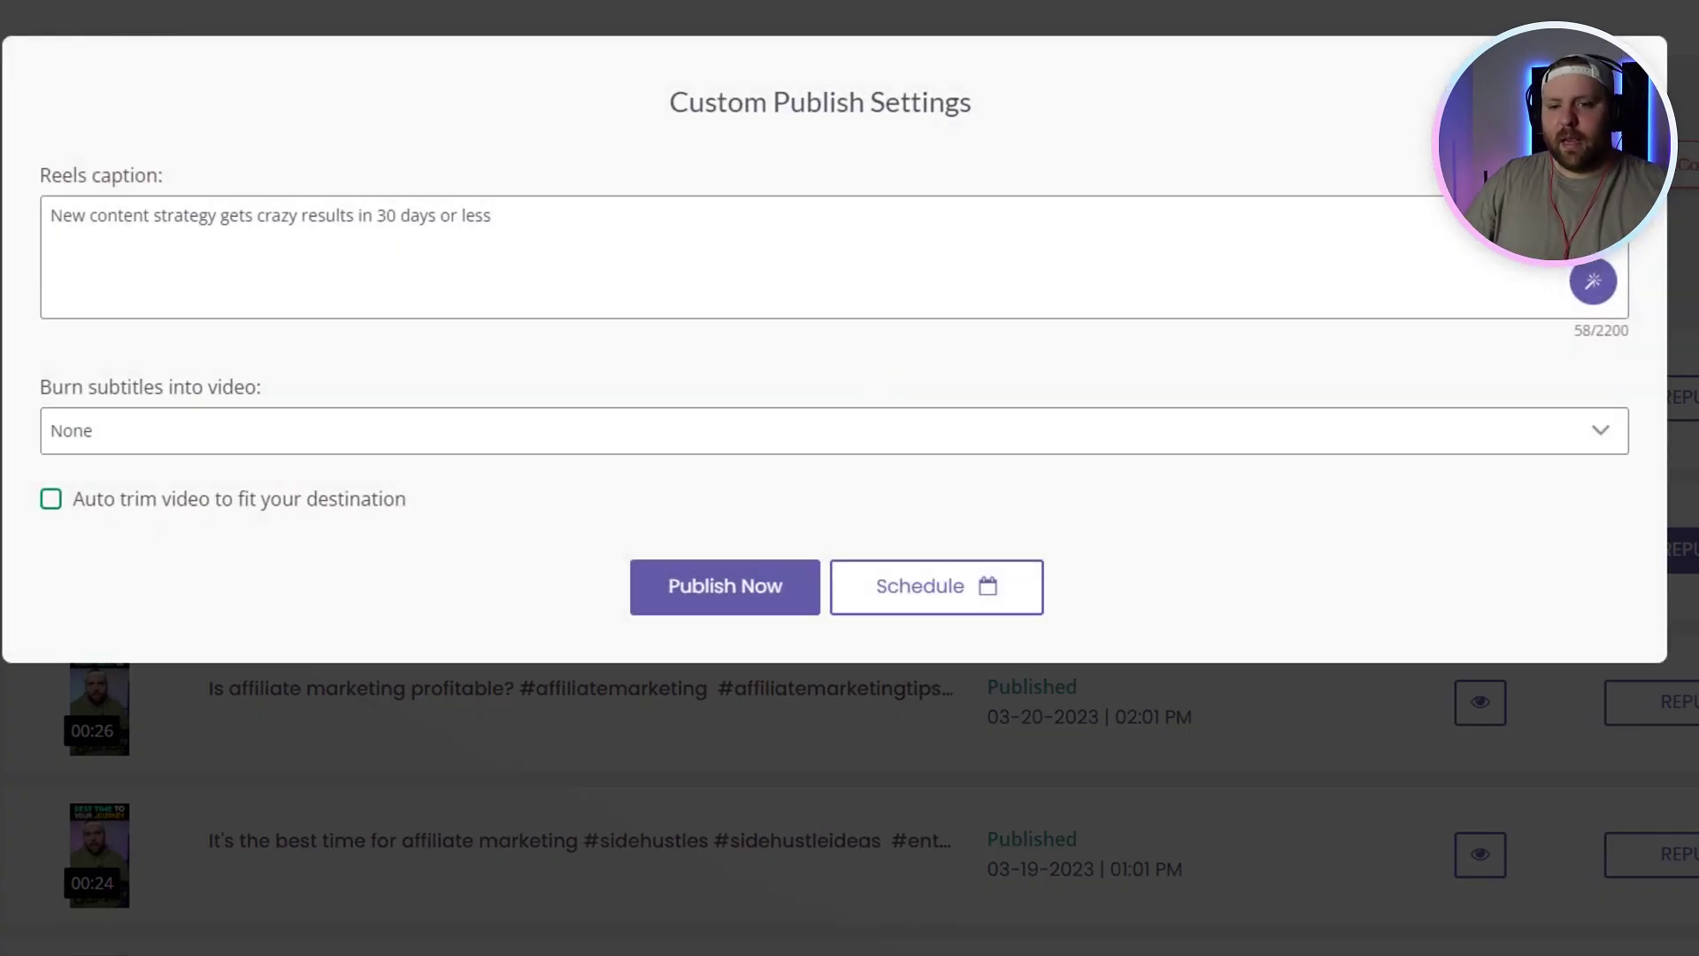
left_click(648, 252)
key("ctrl+a")
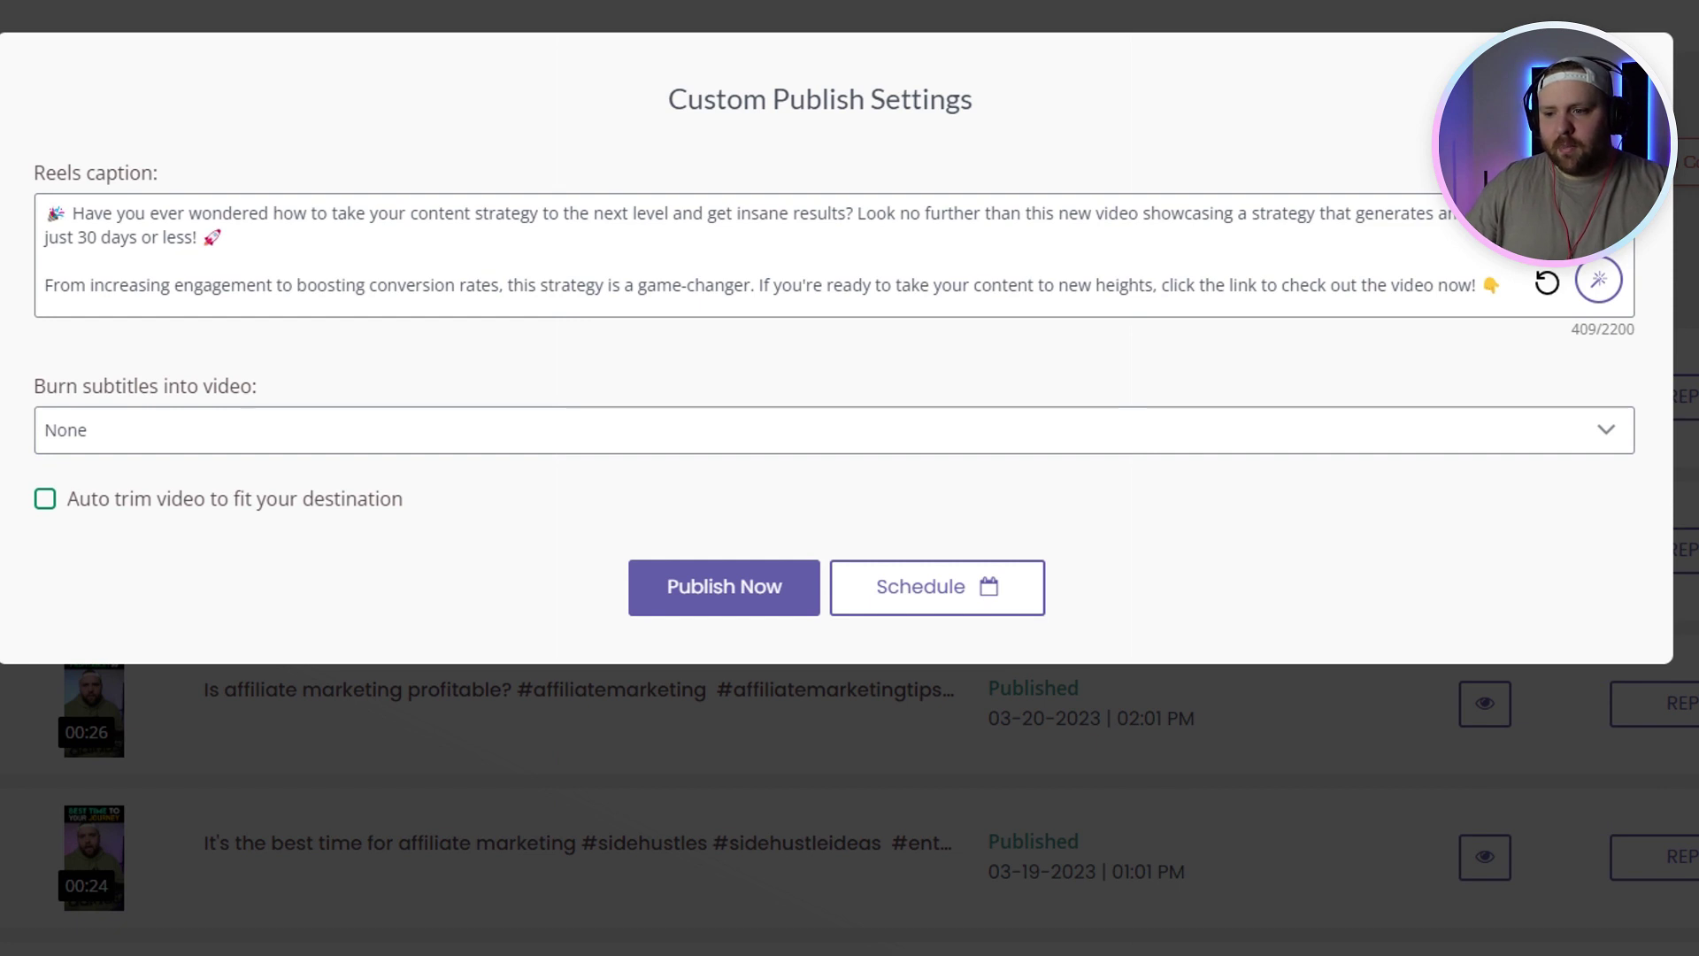
Delete the link call-to-action and 'Look no further' sentence, merging the caption into one paragraph
left_click_drag(1479, 285, 1157, 285)
key("BackSpace")
key("BackSpace")
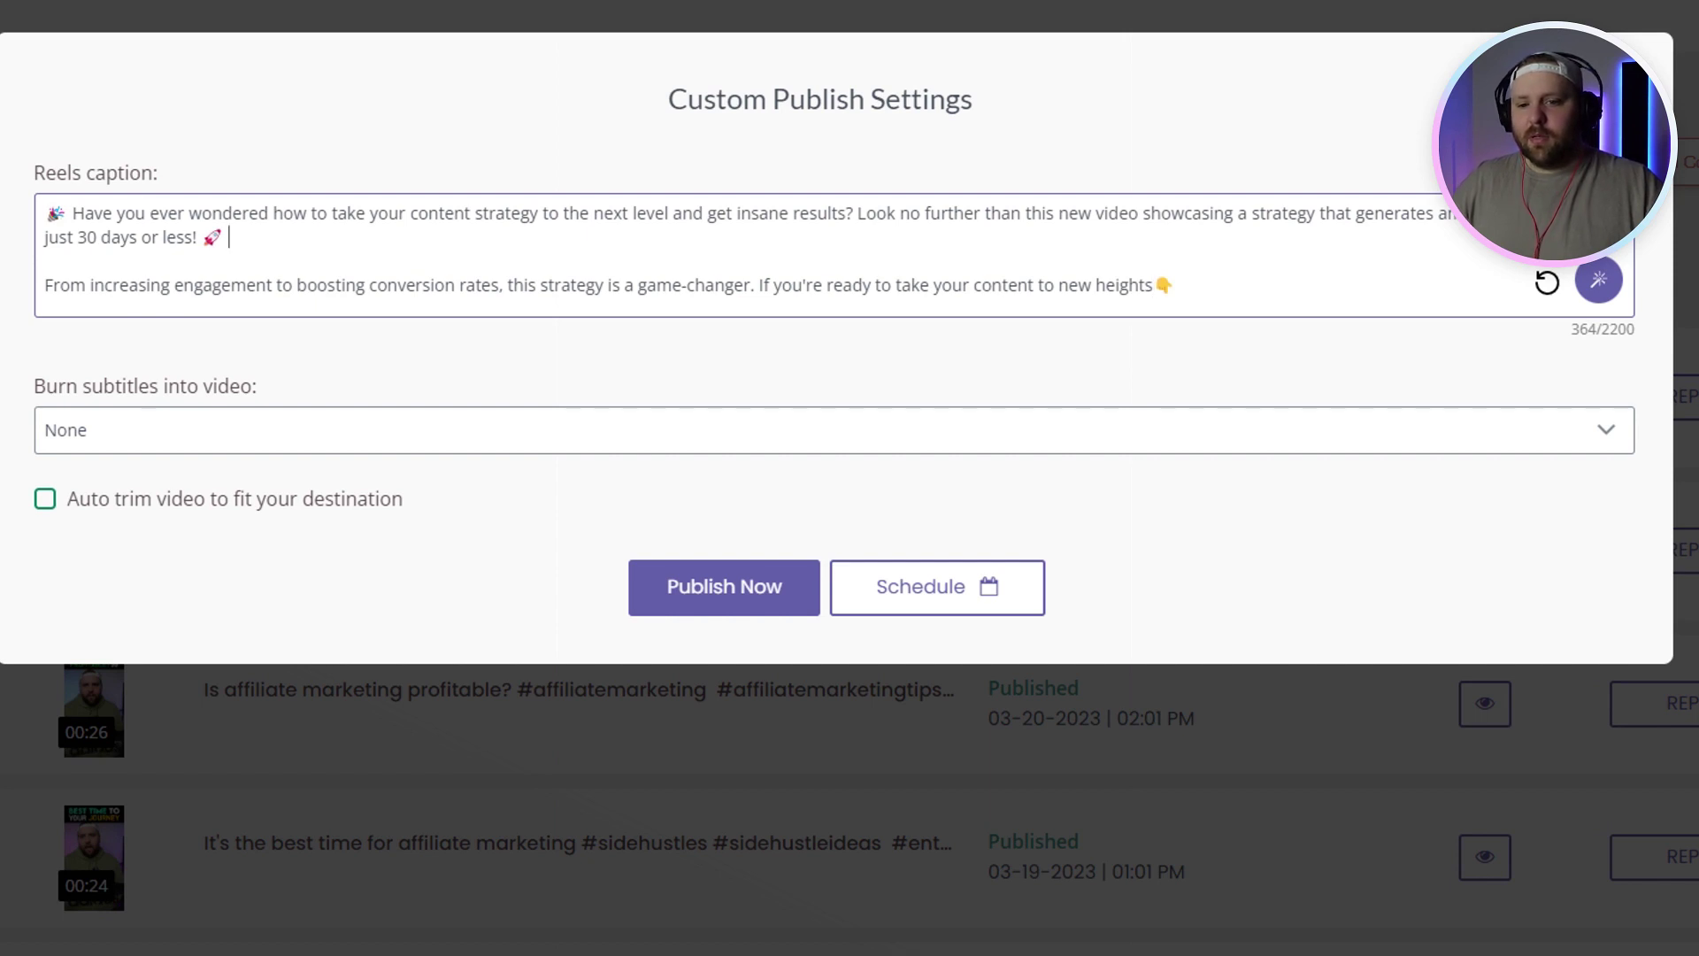
left_click_drag(228, 237, 855, 213)
key("BackSpace")
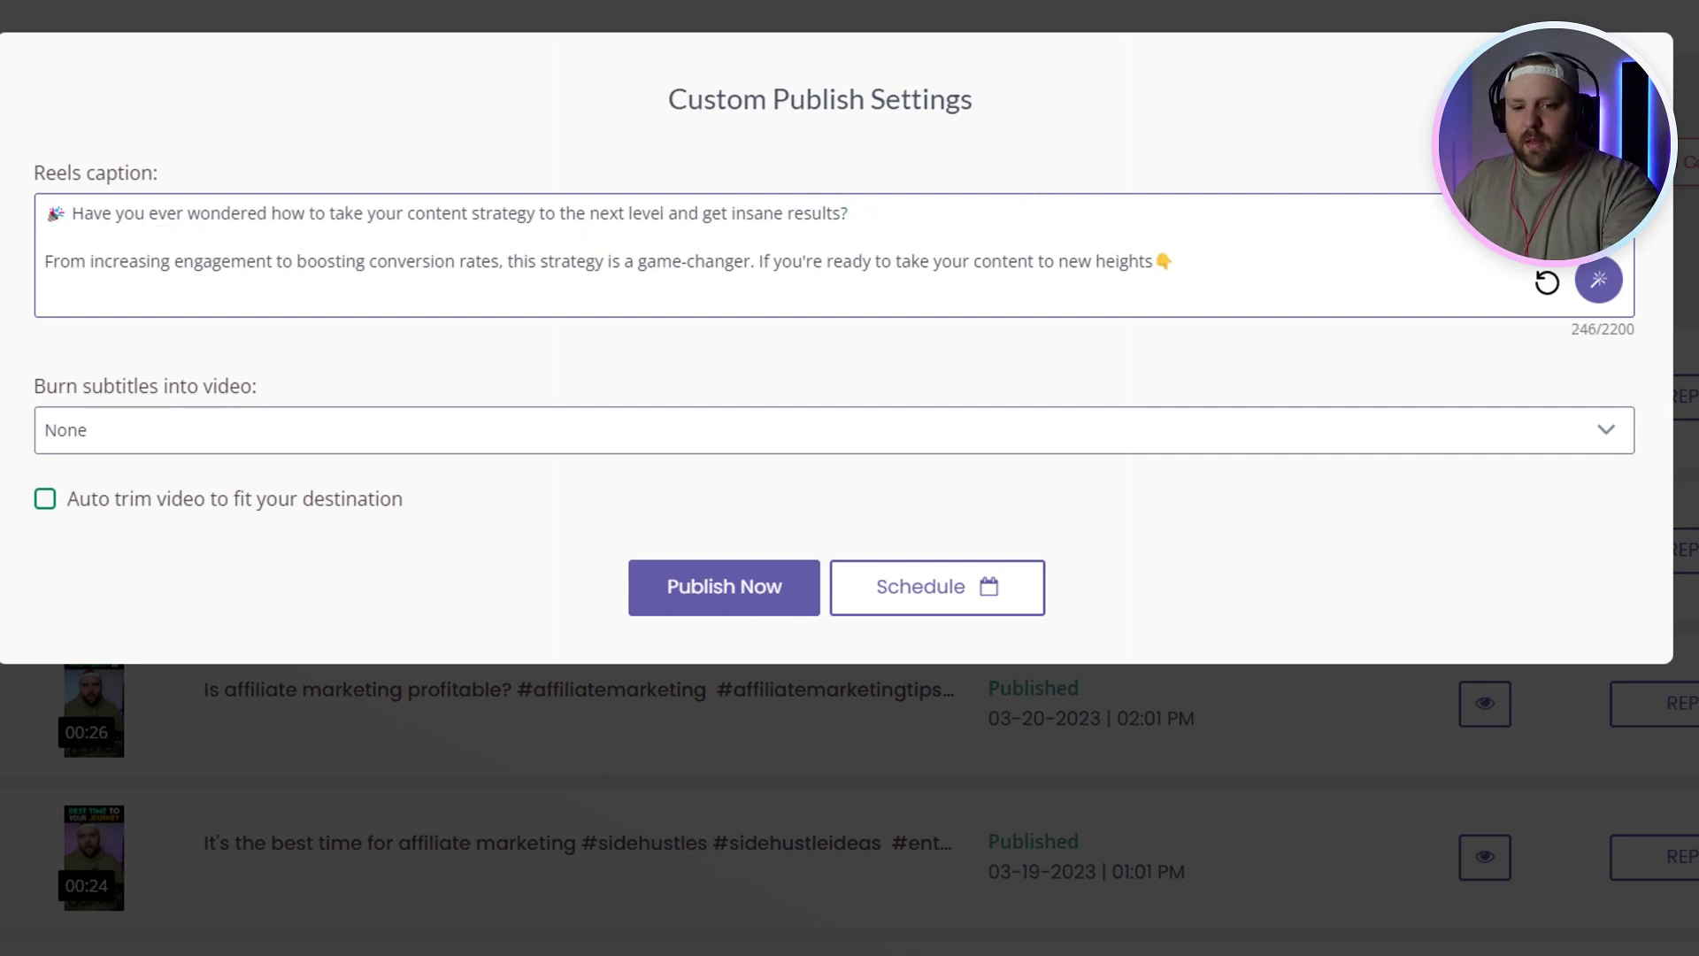
key("BackSpace")
key("BackSpace")
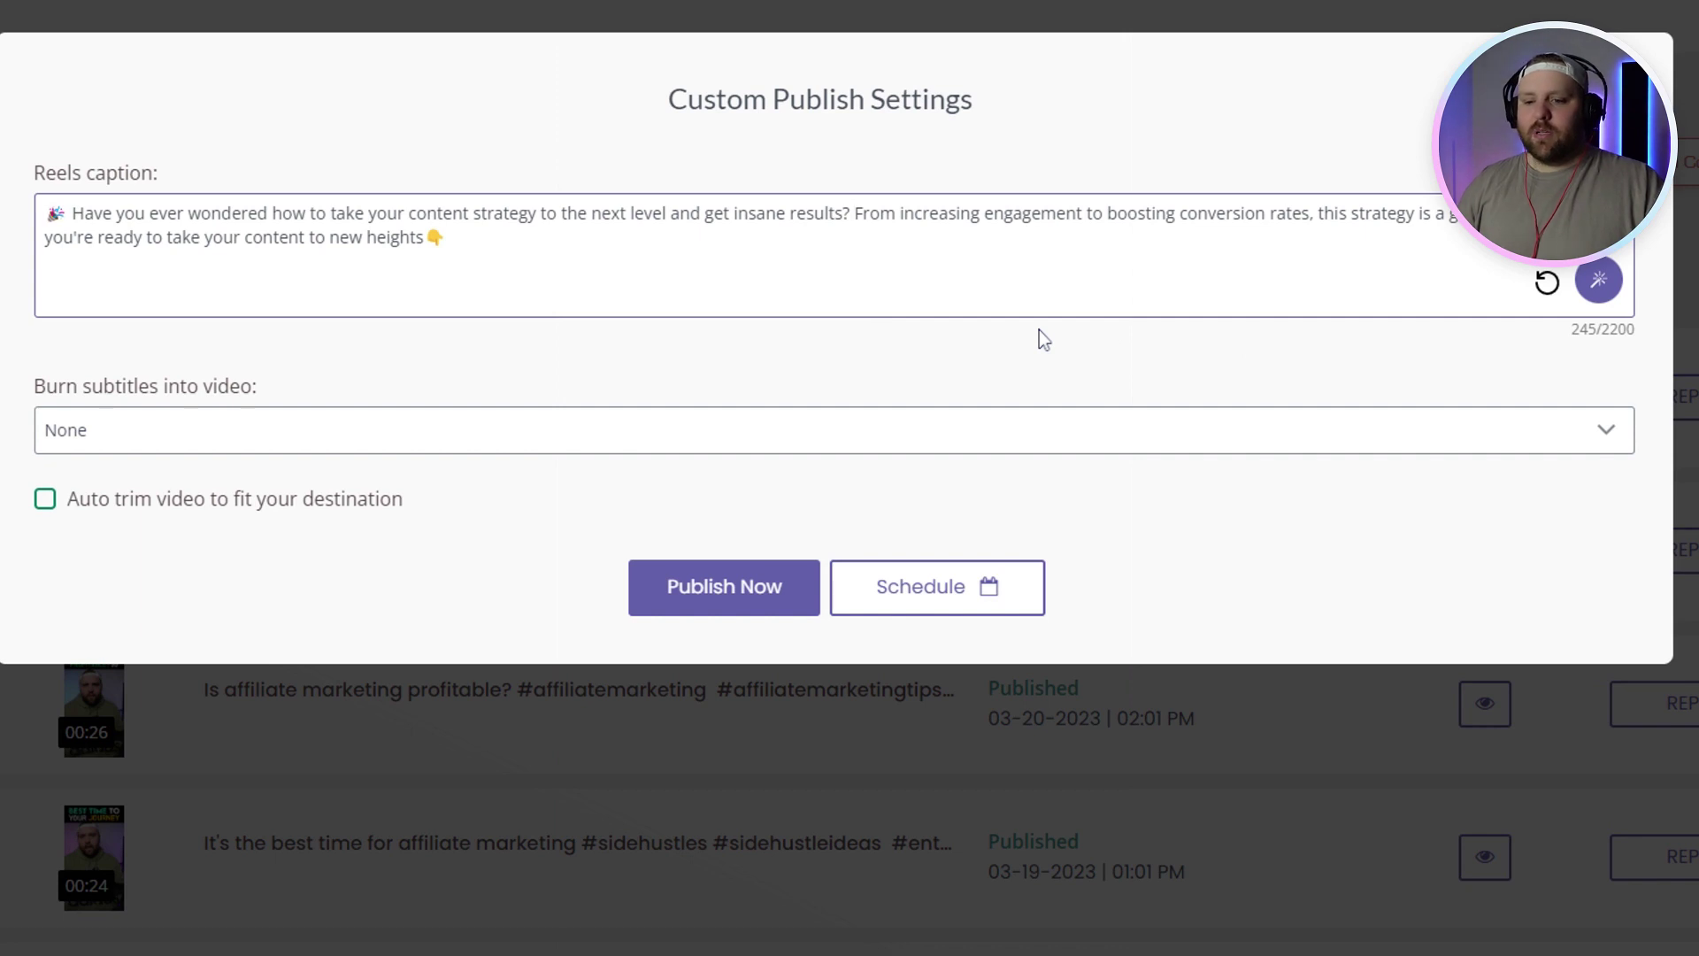
left_click_drag(447, 238, 46, 212)
Schedule the republished video for 04/06/2023, then bring up the publish-time setting
left_click(448, 237)
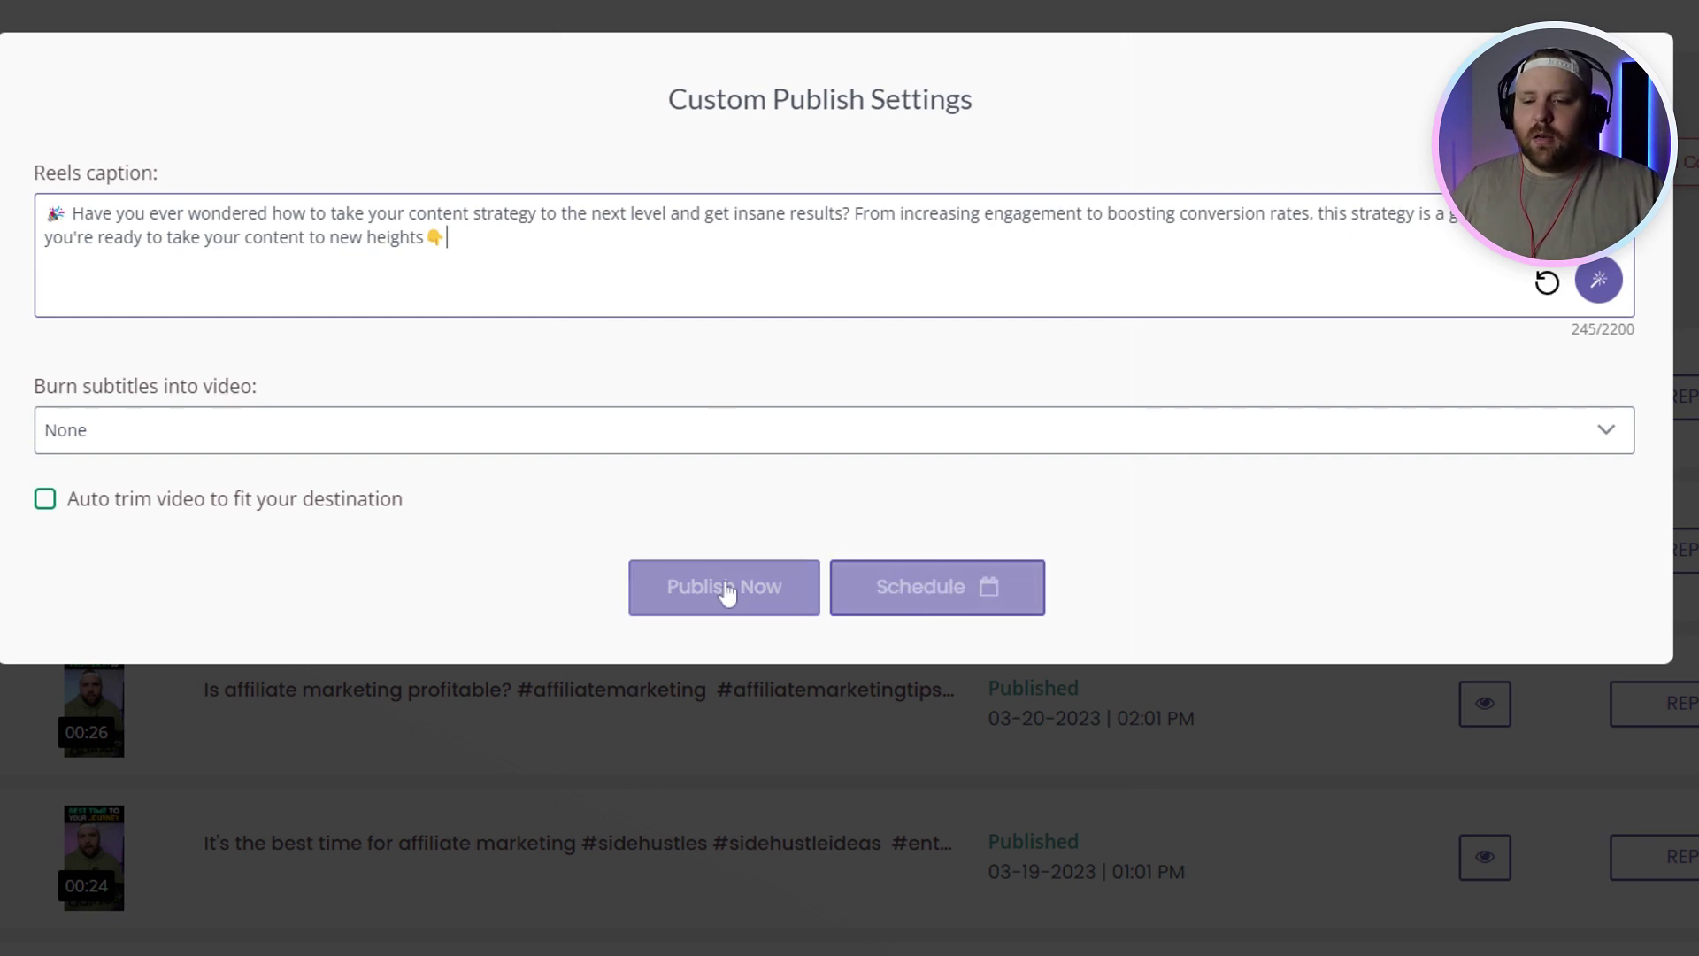
left_click(902, 605)
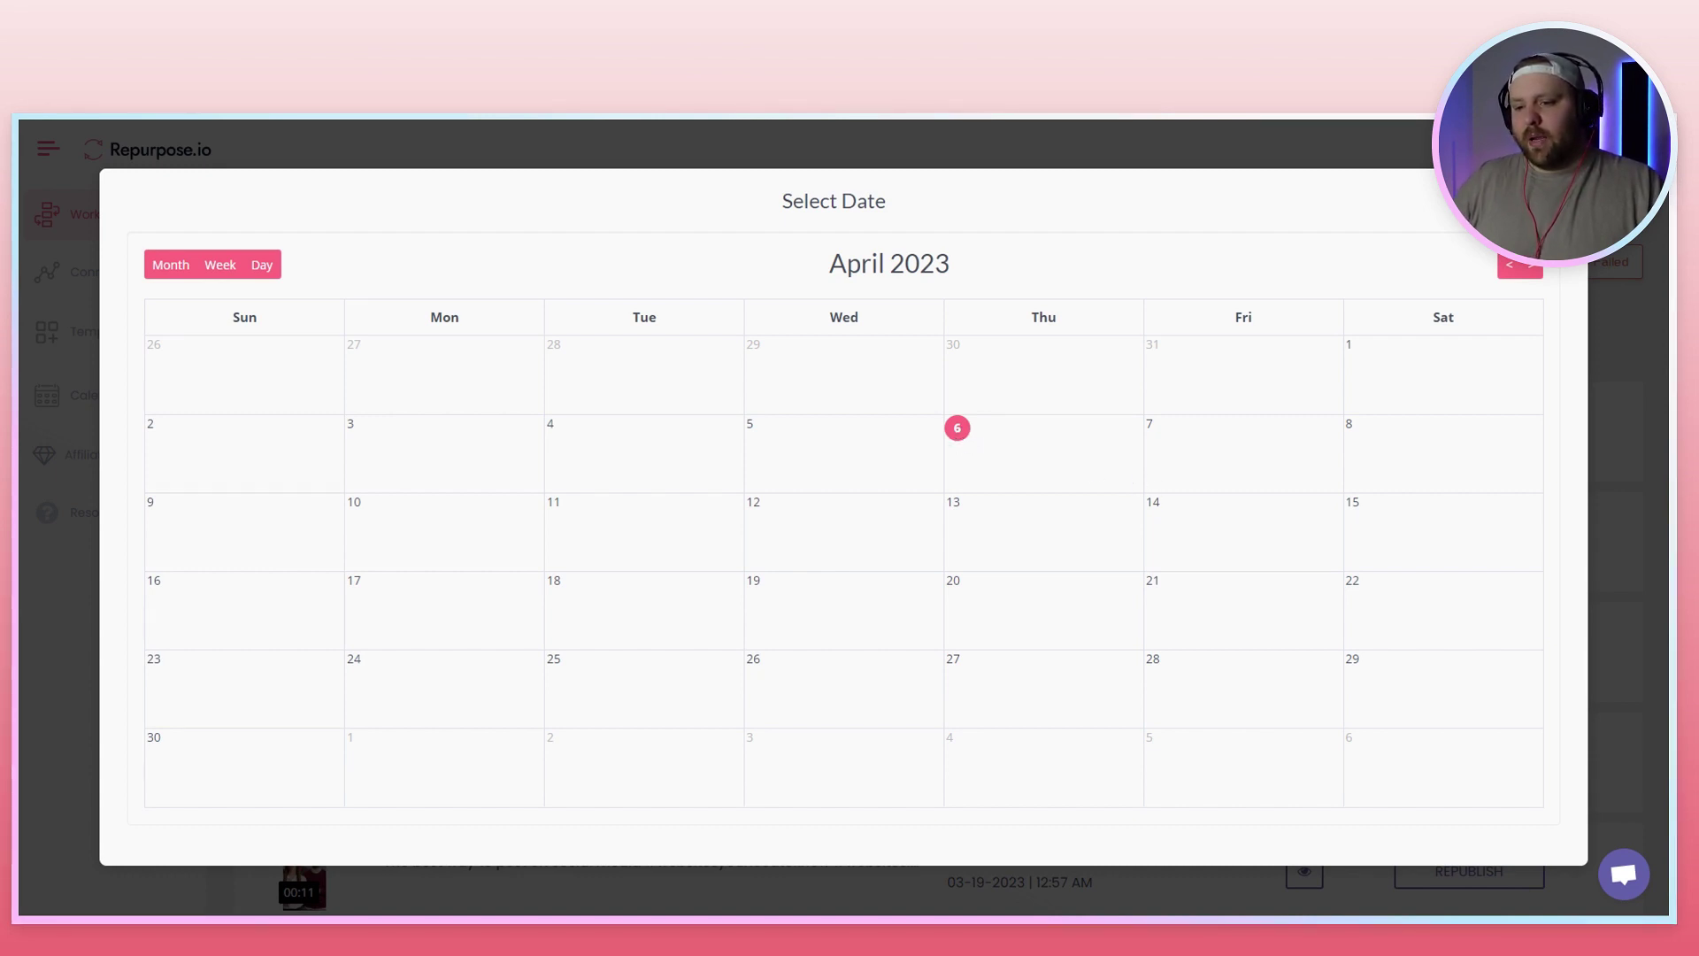
left_click(960, 437)
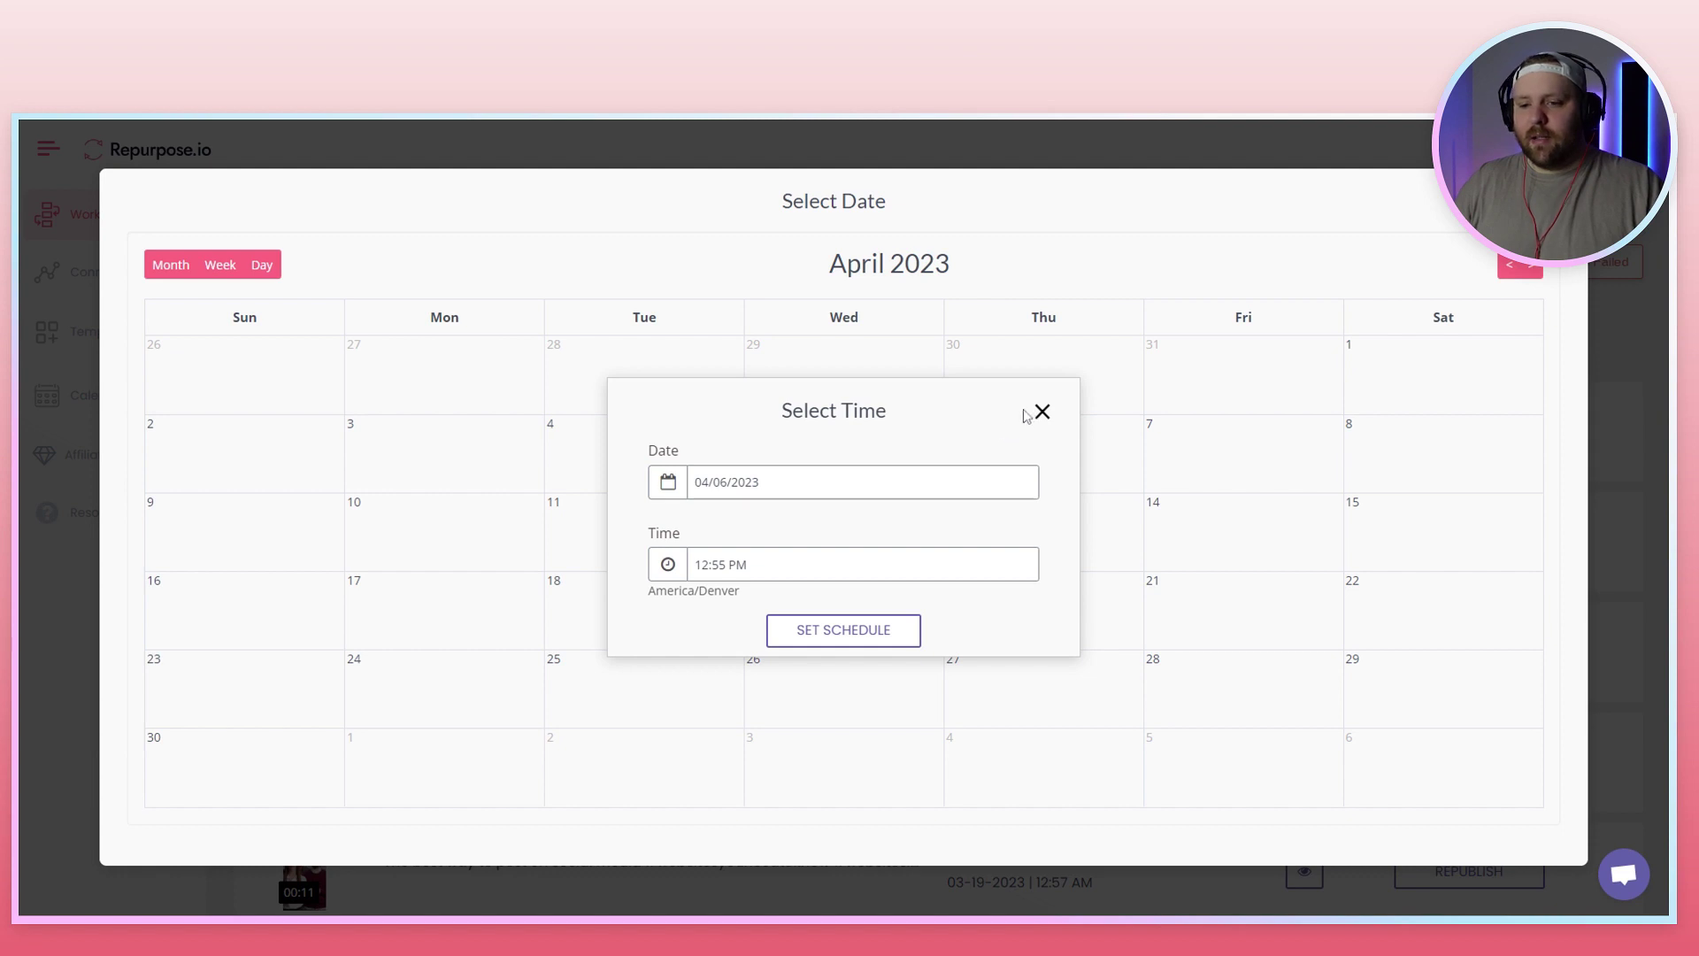
left_click(668, 486)
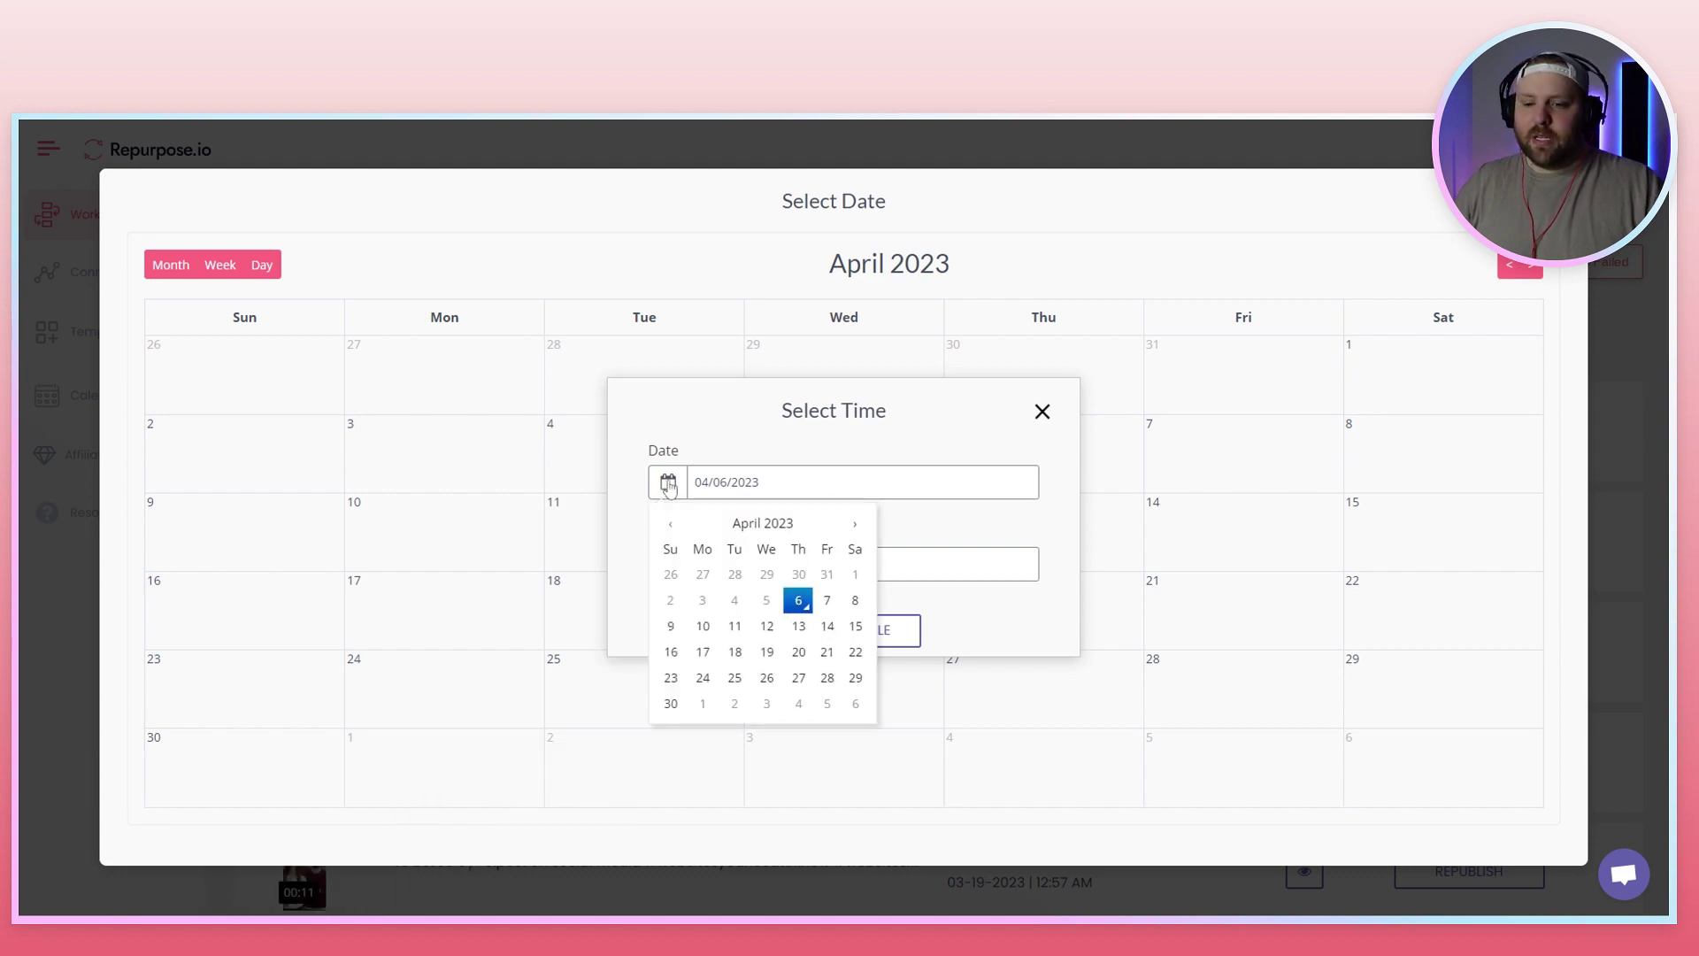
left_click(641, 571)
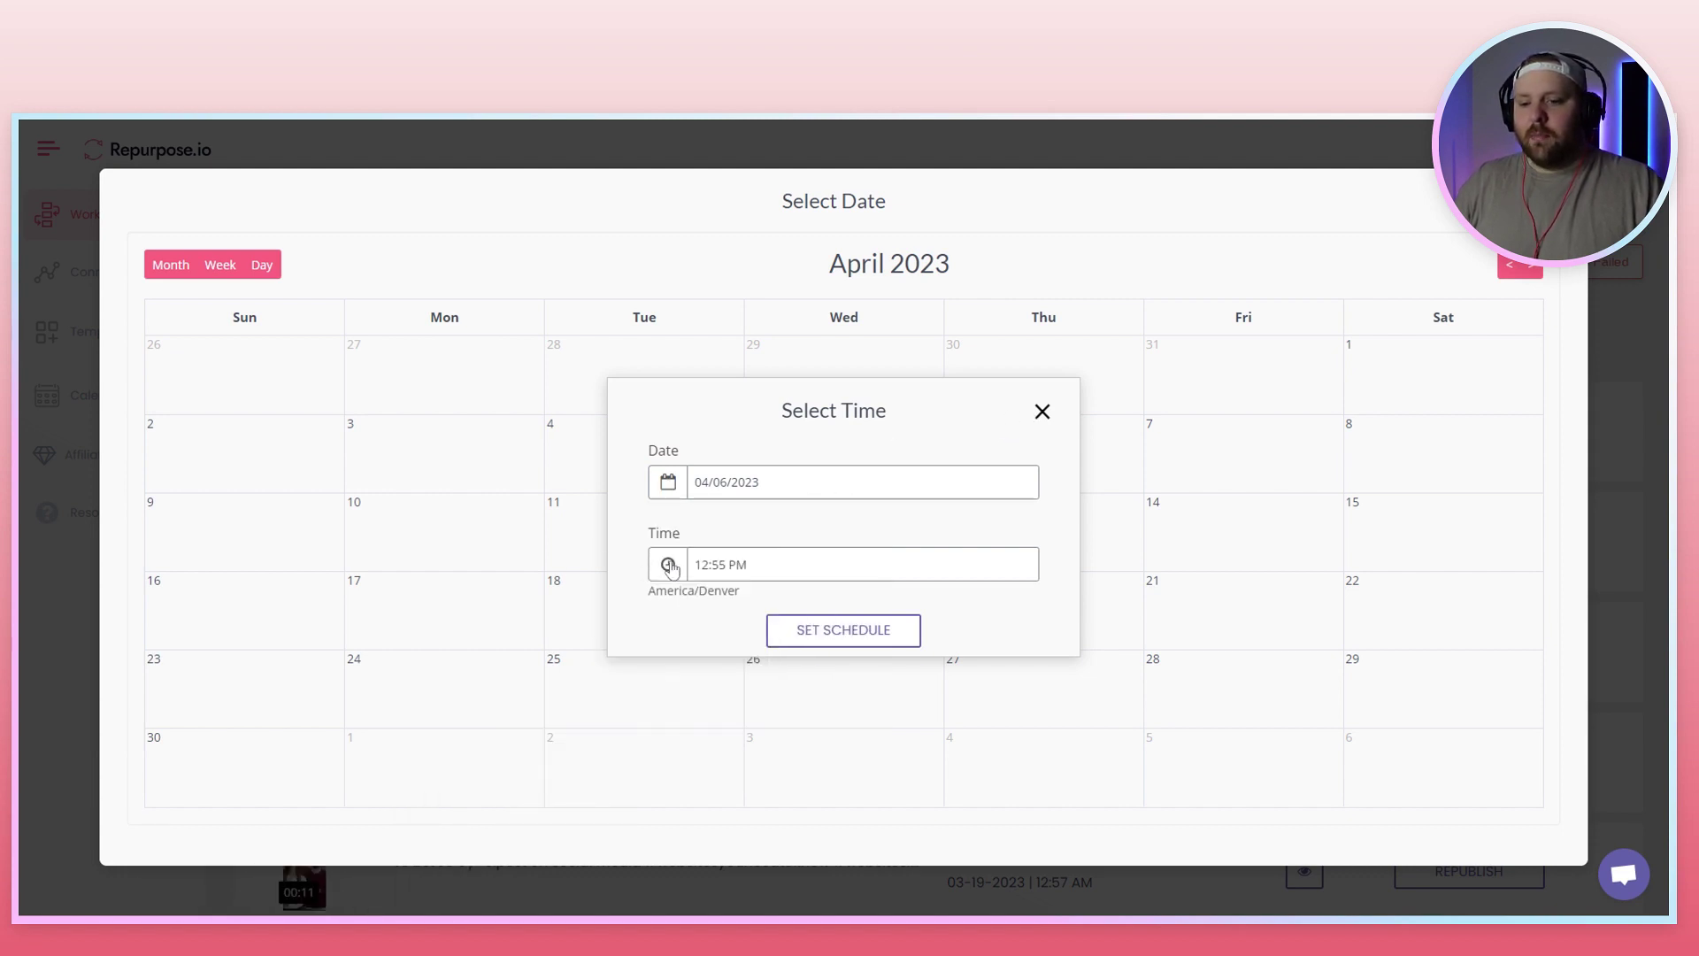
left_click(669, 567)
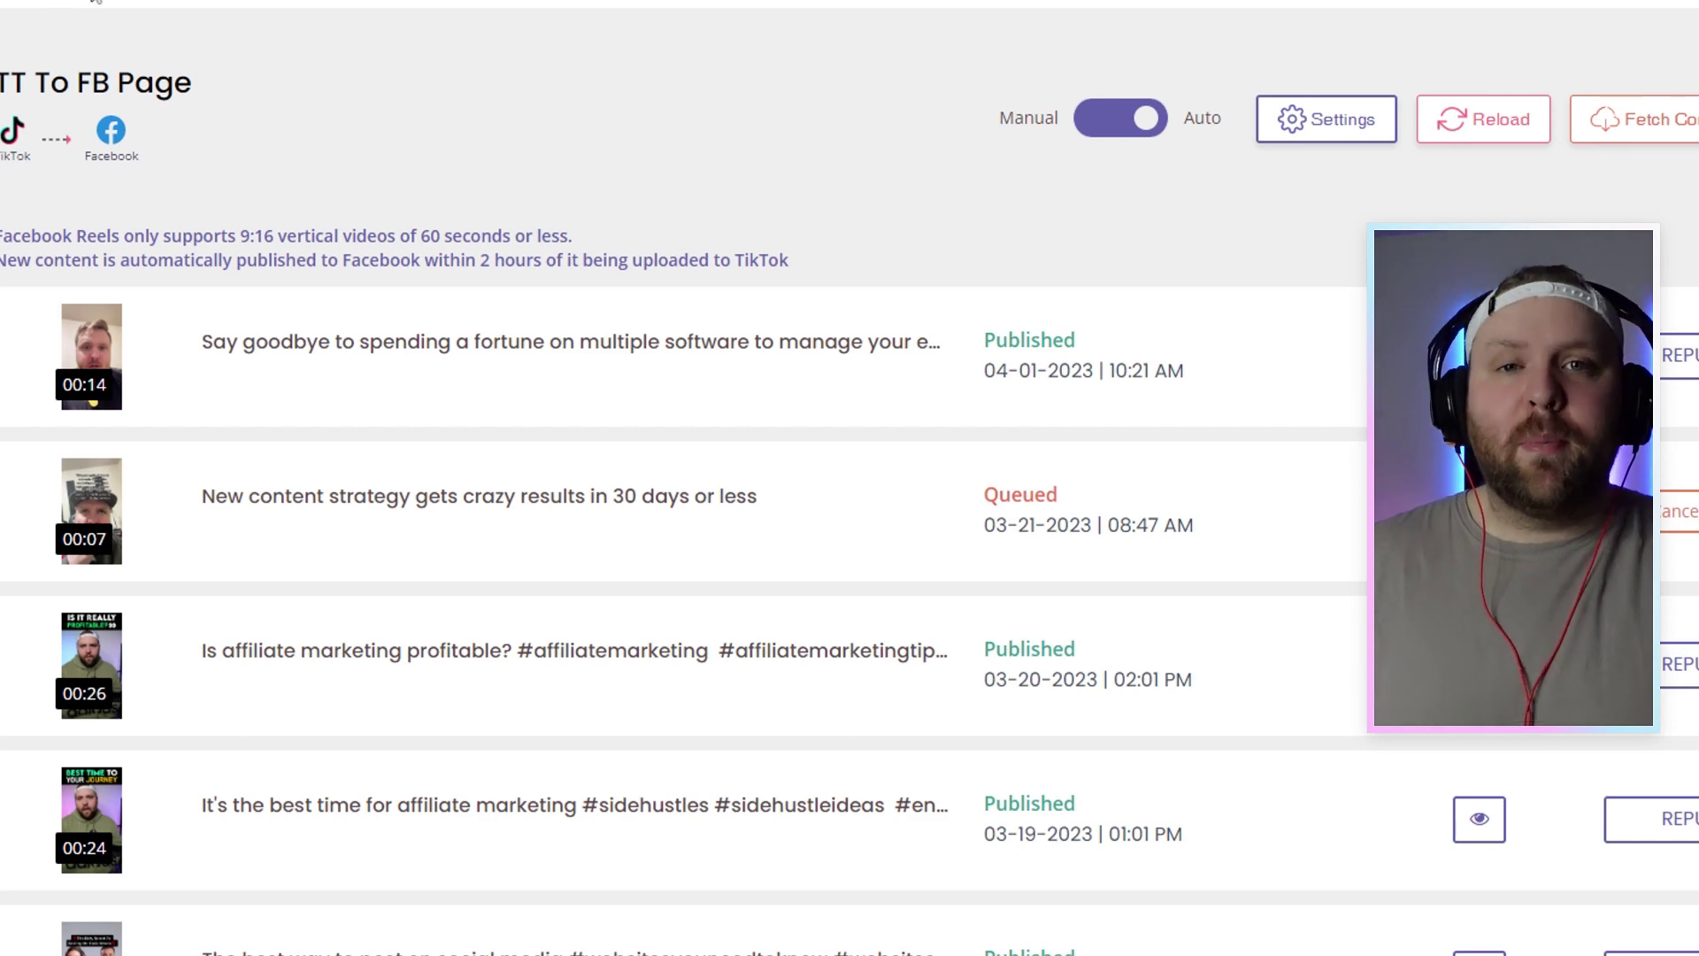
Scroll the post list to confirm the 'New content strategy' video shows Queued
scroll(899, 224, "down", 3)
scroll(498, 320, "up", 2)
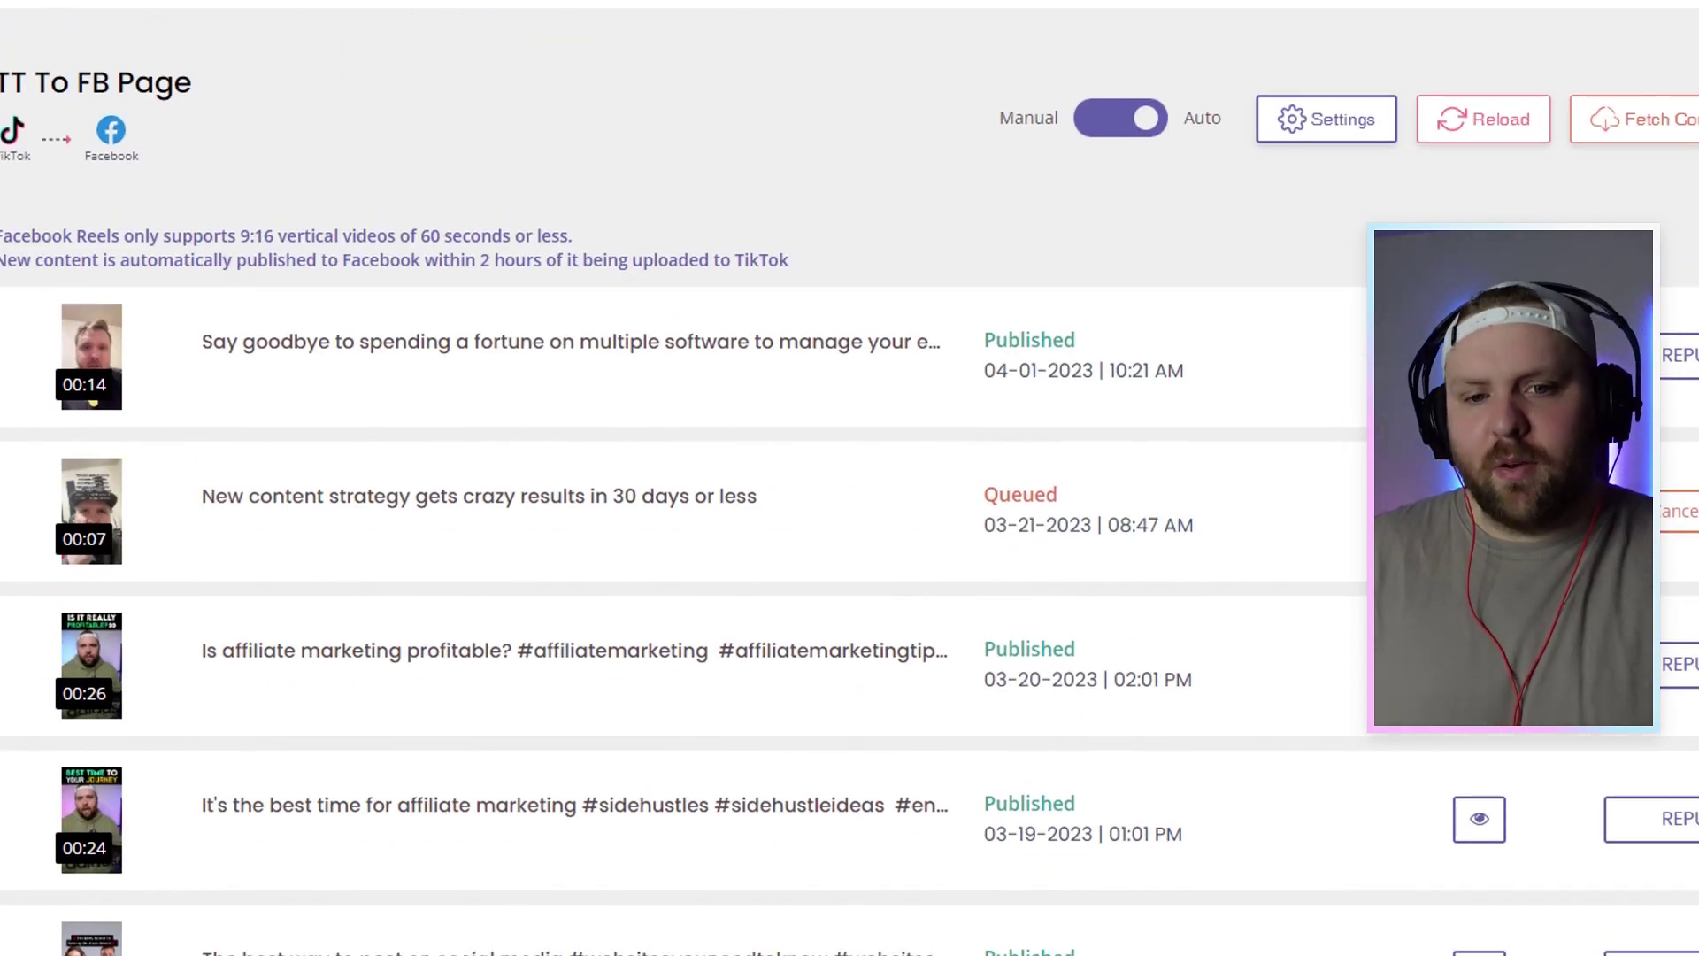